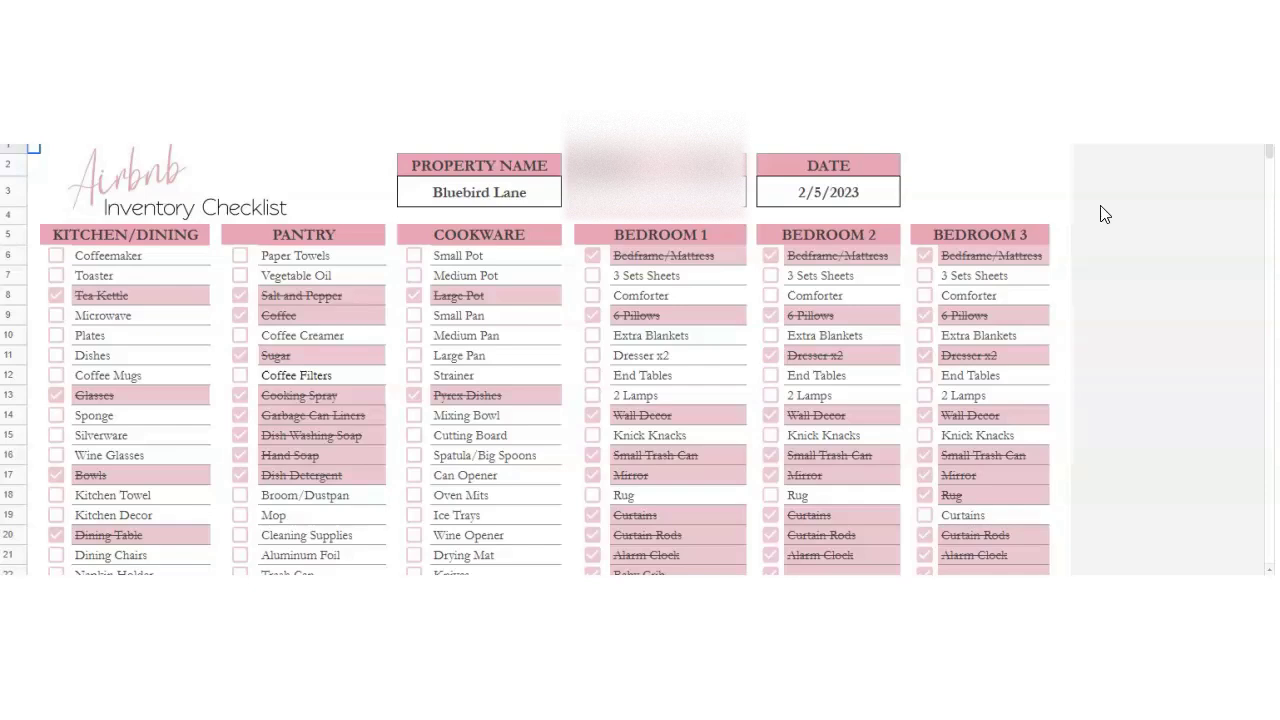
Step: Select the BEDROOM 1 header cell and look over the checklist sections
{"action": "left_click", "coordinate": [1102, 200]}
{"action": "left_click", "coordinate": [636, 240]}
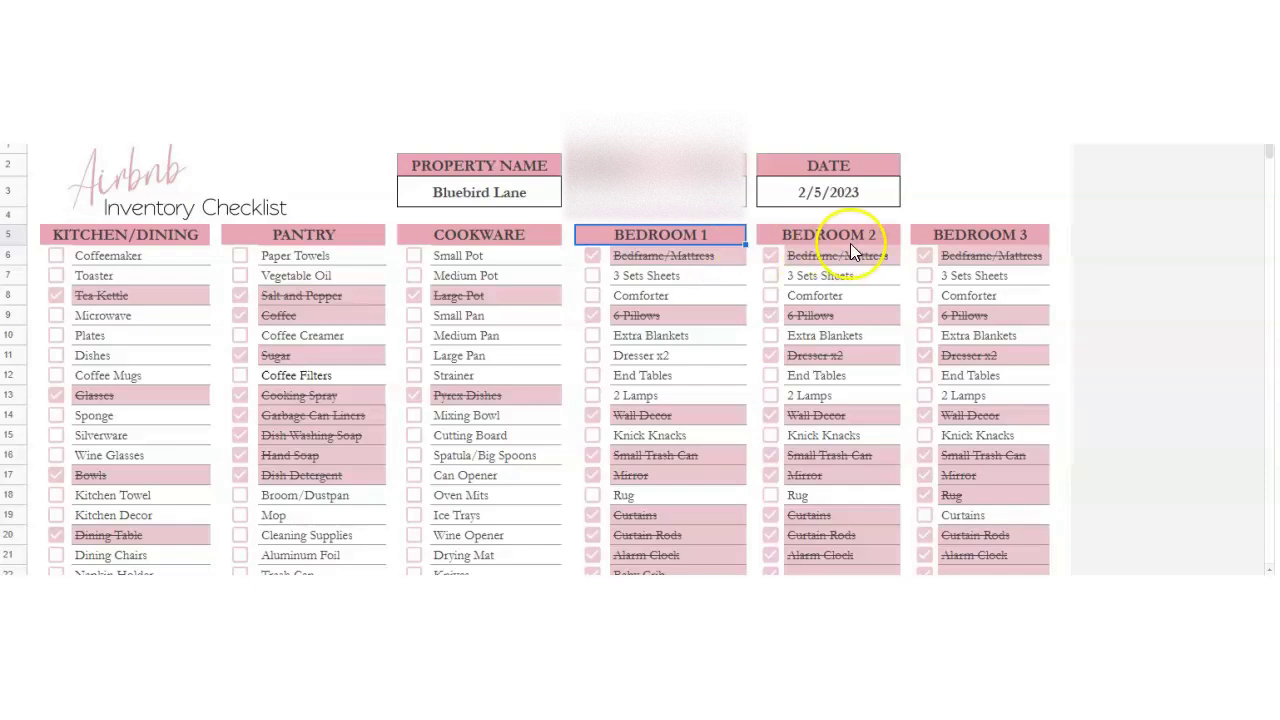
{"action": "scroll", "coordinate": [888, 260], "scroll_direction": "down", "scroll_amount": 2}
{"action": "scroll", "coordinate": [585, 325], "scroll_direction": "down", "scroll_amount": 10}
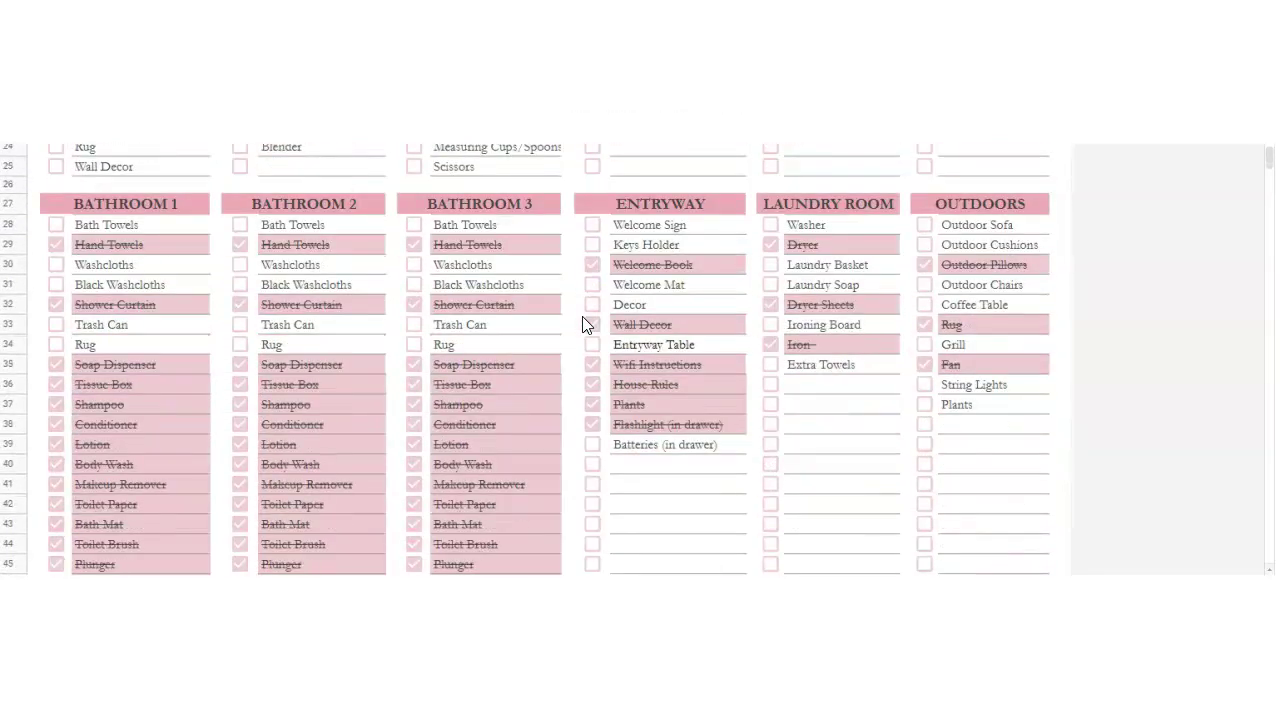
{"action": "scroll", "coordinate": [585, 325], "scroll_direction": "down", "scroll_amount": 9}
{"action": "scroll", "coordinate": [585, 325], "scroll_direction": "up", "scroll_amount": 5}
{"action": "scroll", "coordinate": [585, 325], "scroll_direction": "up", "scroll_amount": 4}
{"action": "scroll", "coordinate": [585, 325], "scroll_direction": "up", "scroll_amount": 1}
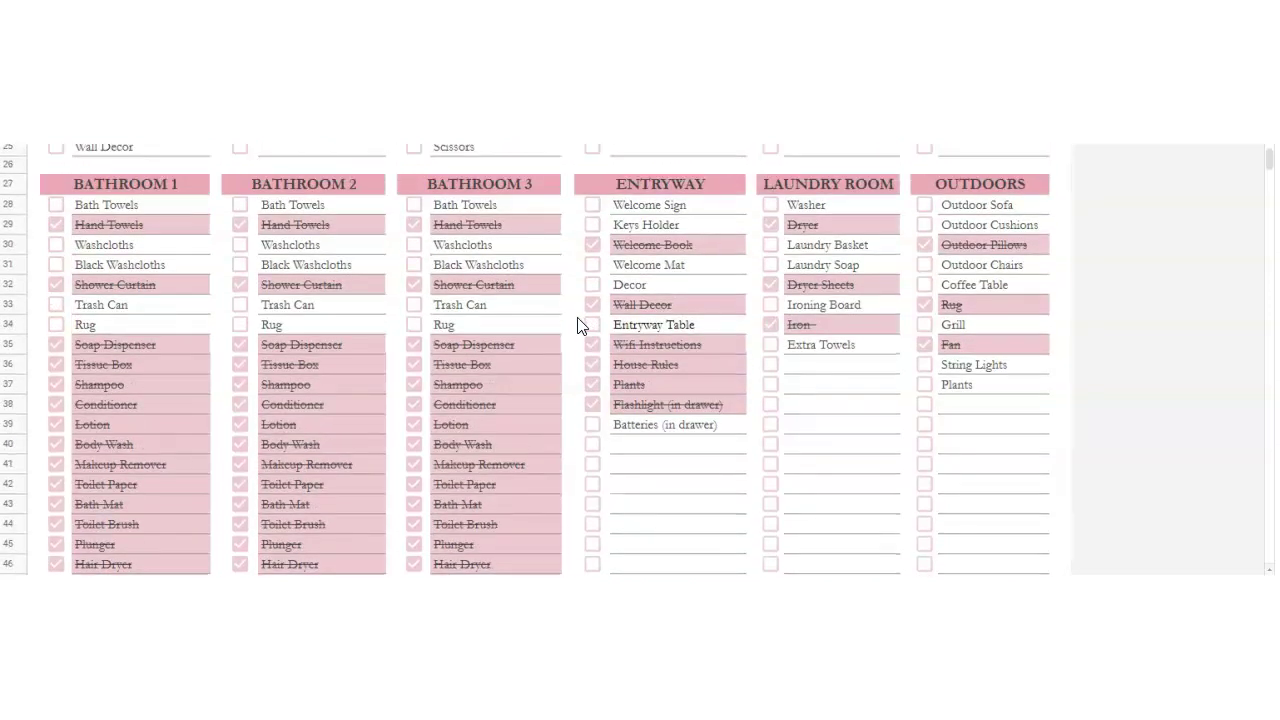
Step: Select rows 27–48, covering the Bathroom through Outdoors sections
{"action": "mouse_move", "coordinate": [11, 186]}
{"action": "left_mouse_down"}
{"action": "mouse_move", "coordinate": [20, 570]}
{"action": "mouse_move", "coordinate": [30, 477]}
{"action": "left_mouse_up"}
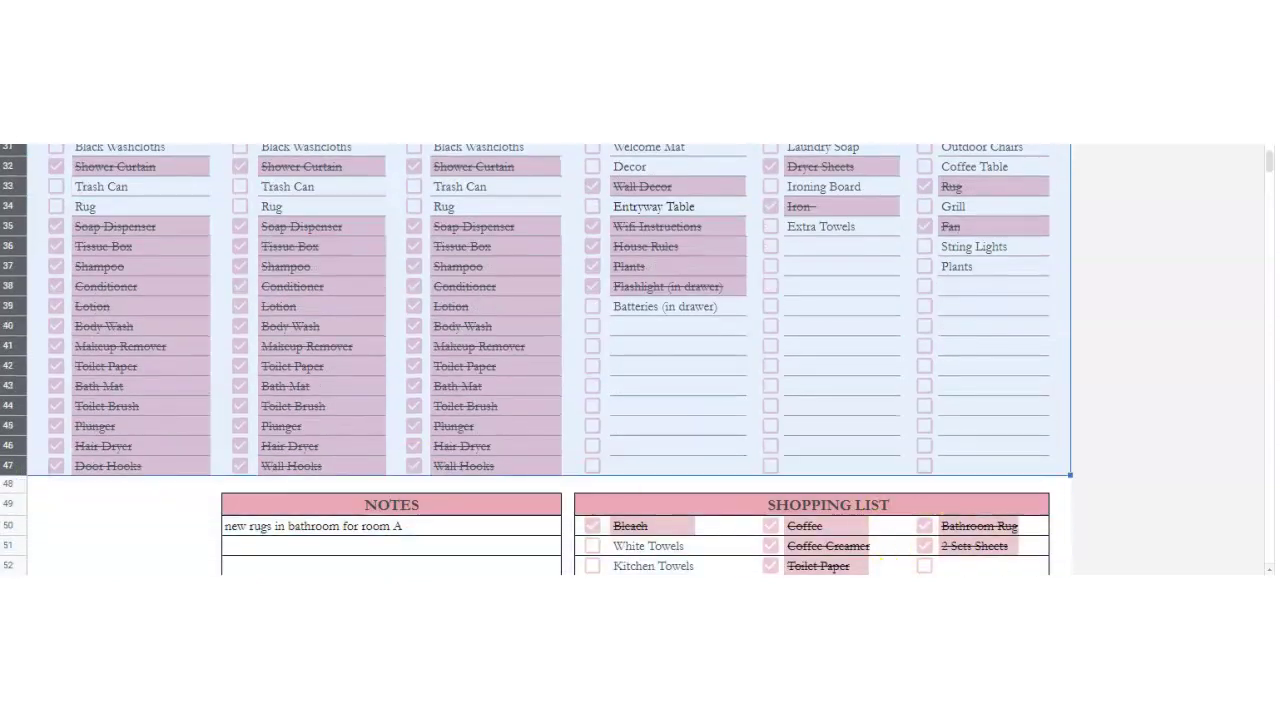
{"action": "scroll", "coordinate": [388, 404], "scroll_direction": "up", "scroll_amount": 3}
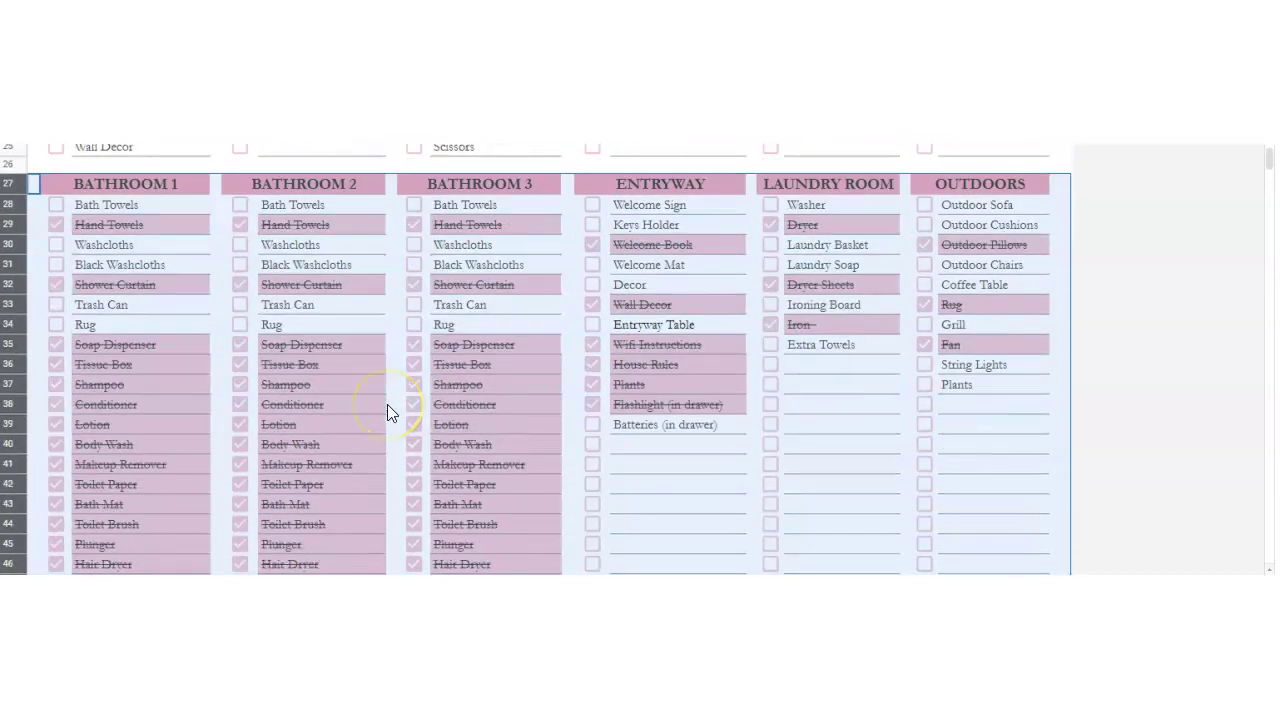
{"action": "scroll", "coordinate": [811, 512], "scroll_direction": "down", "scroll_amount": 1}
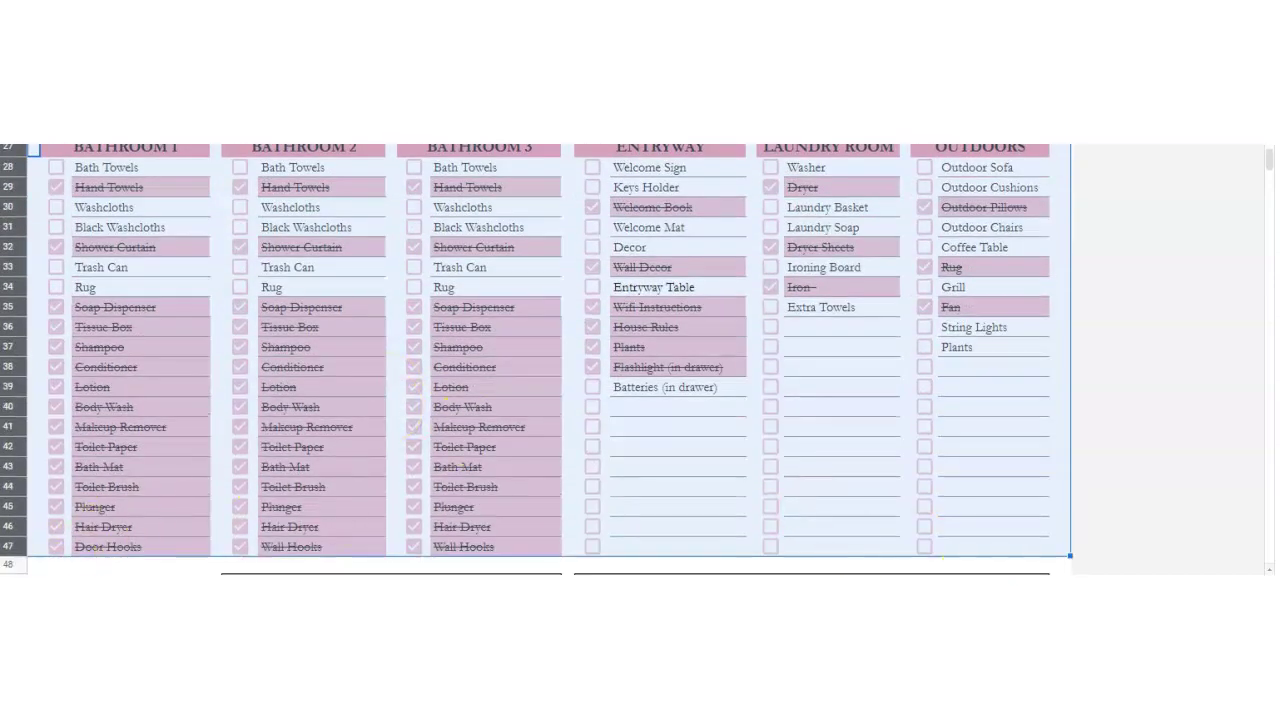
{"action": "scroll", "coordinate": [40, 176], "scroll_direction": "up", "scroll_amount": 1}
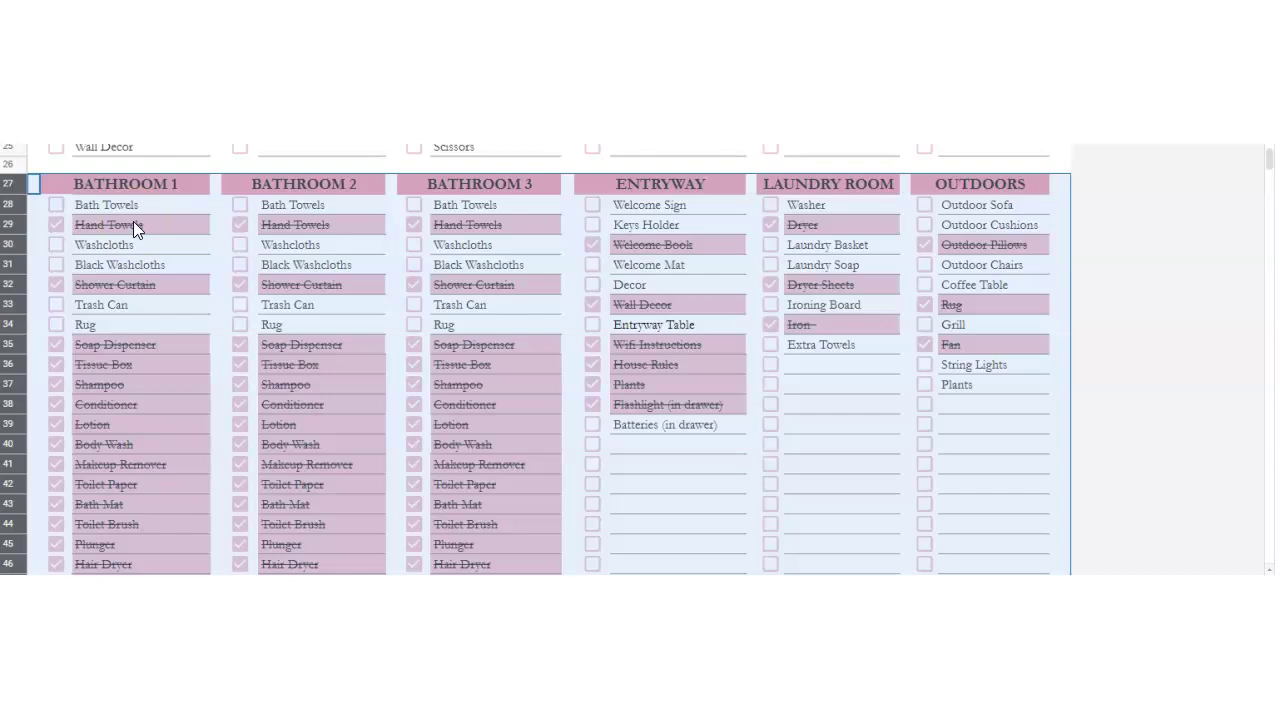
{"action": "left_click", "coordinate": [10, 187]}
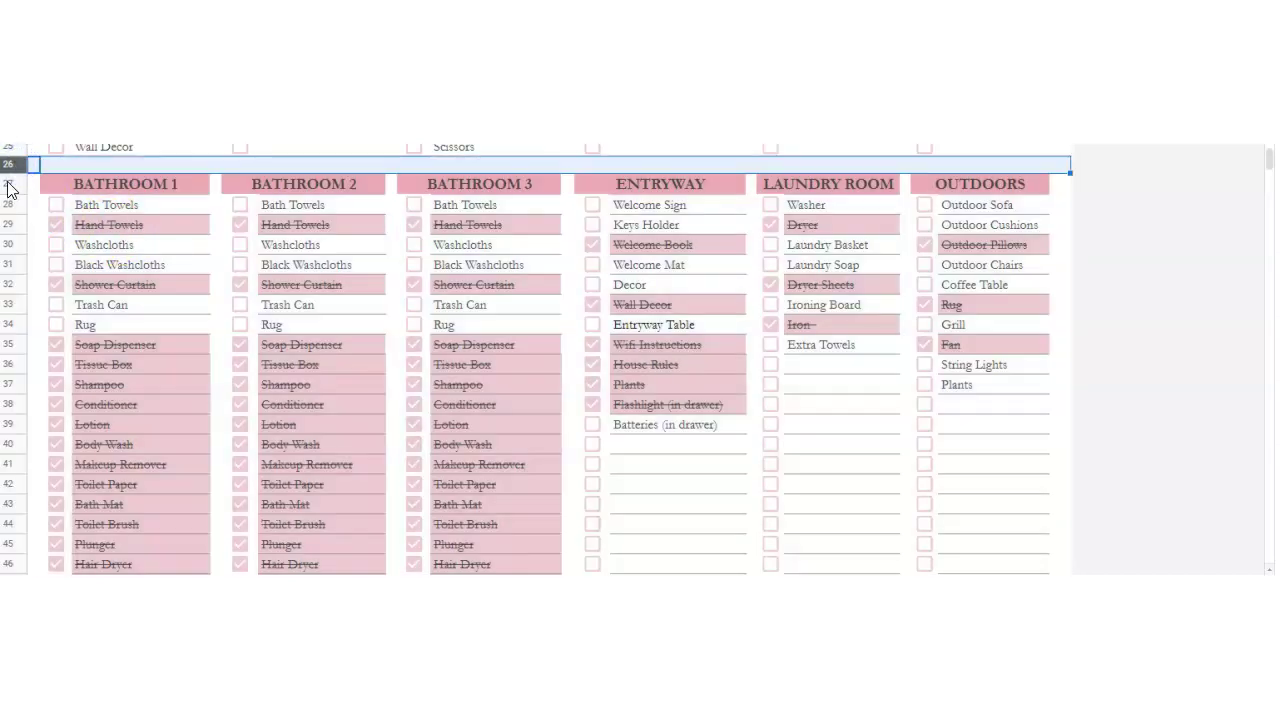
{"action": "left_click", "coordinate": [10, 184]}
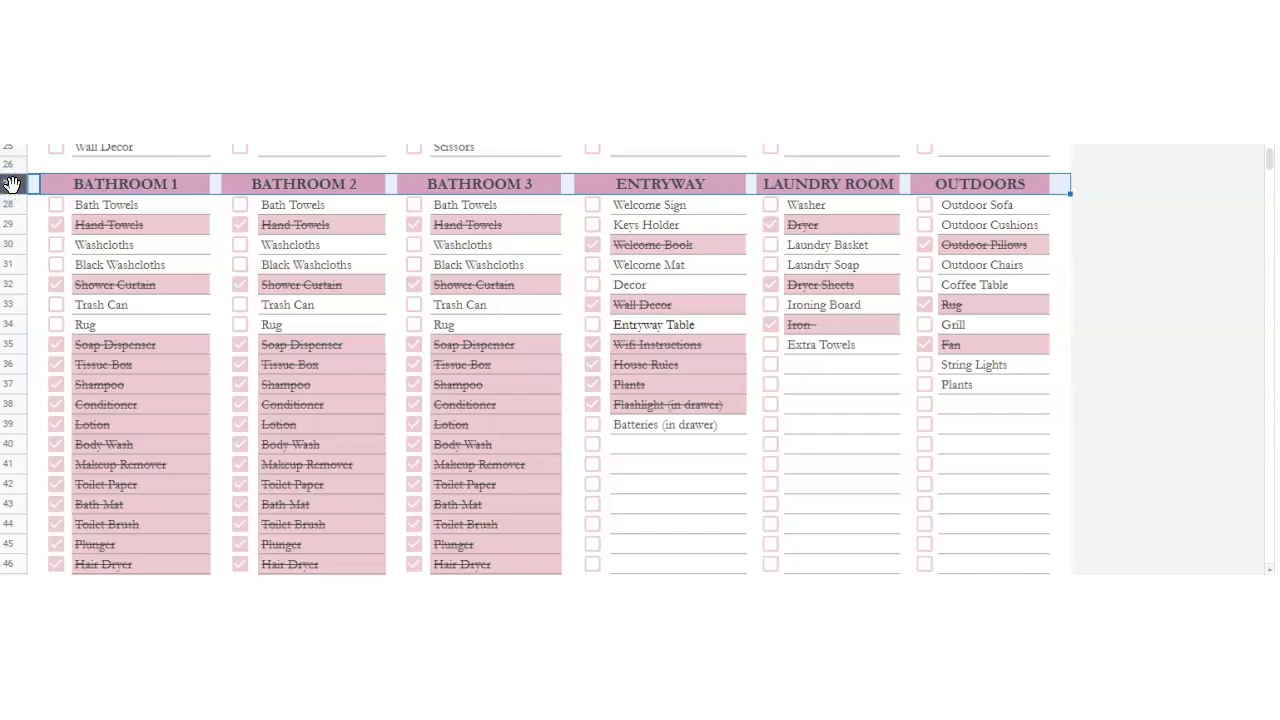
{"action": "left_click", "coordinate": [11, 184]}
{"action": "mouse_move", "coordinate": [11, 184]}
{"action": "left_mouse_down"}
{"action": "mouse_move", "coordinate": [11, 208]}
{"action": "mouse_move", "coordinate": [11, 184]}
{"action": "mouse_move", "coordinate": [246, 369]}
{"action": "mouse_move", "coordinate": [307, 436]}
{"action": "mouse_move", "coordinate": [354, 499]}
{"action": "mouse_move", "coordinate": [362, 575]}
{"action": "mouse_move", "coordinate": [366, 492]}
{"action": "left_mouse_up"}
{"action": "left_click", "coordinate": [32, 222]}
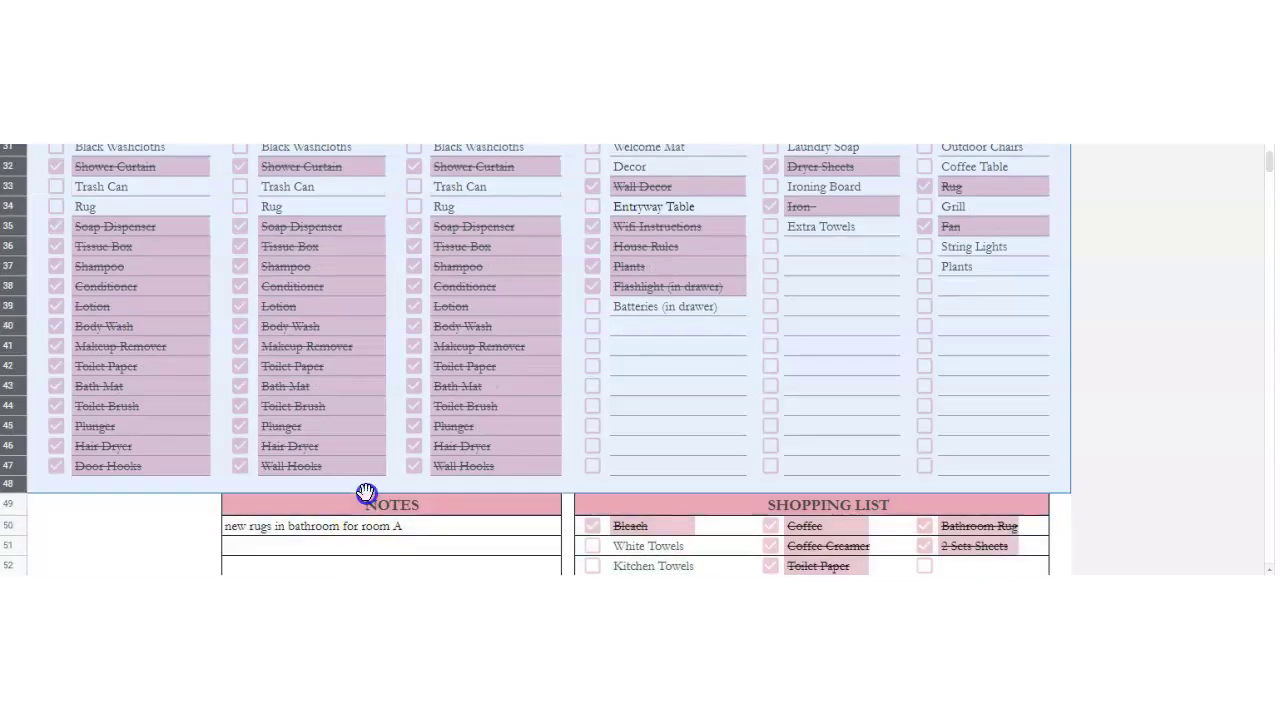
Step: Insert 22 blank rows below row 48
{"action": "right_click", "coordinate": [352, 444]}
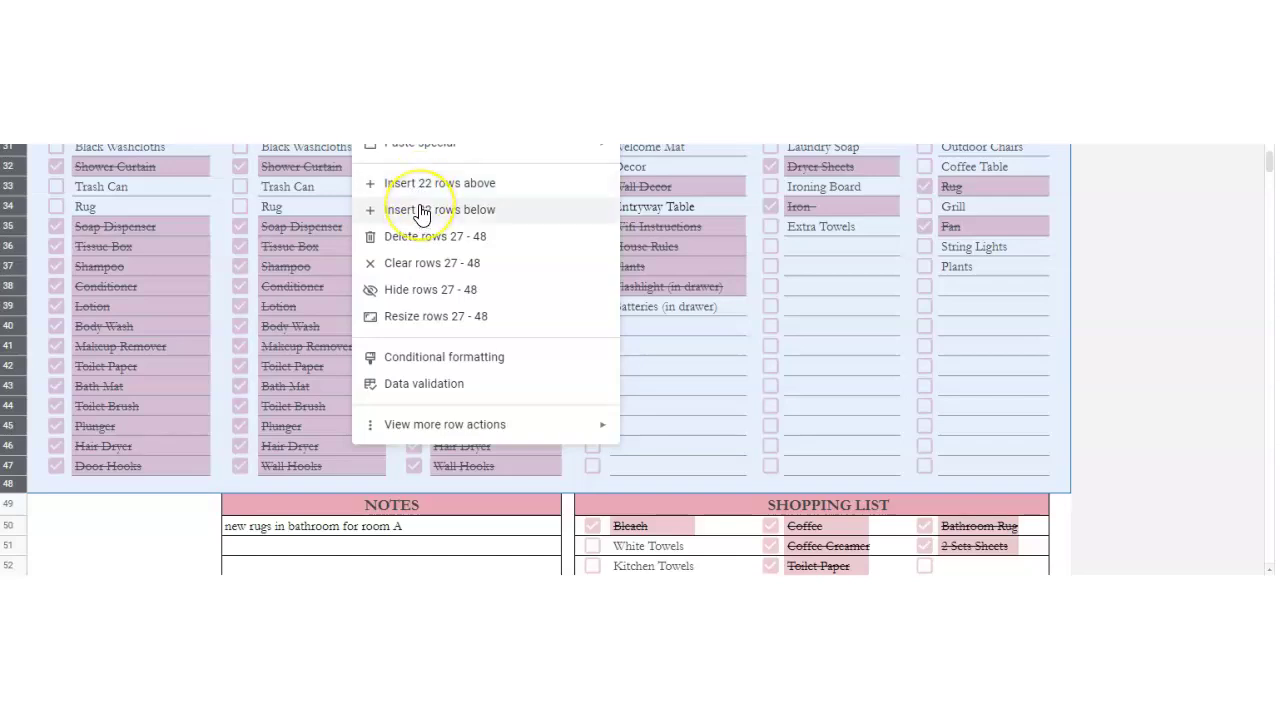
{"action": "left_click", "coordinate": [421, 210]}
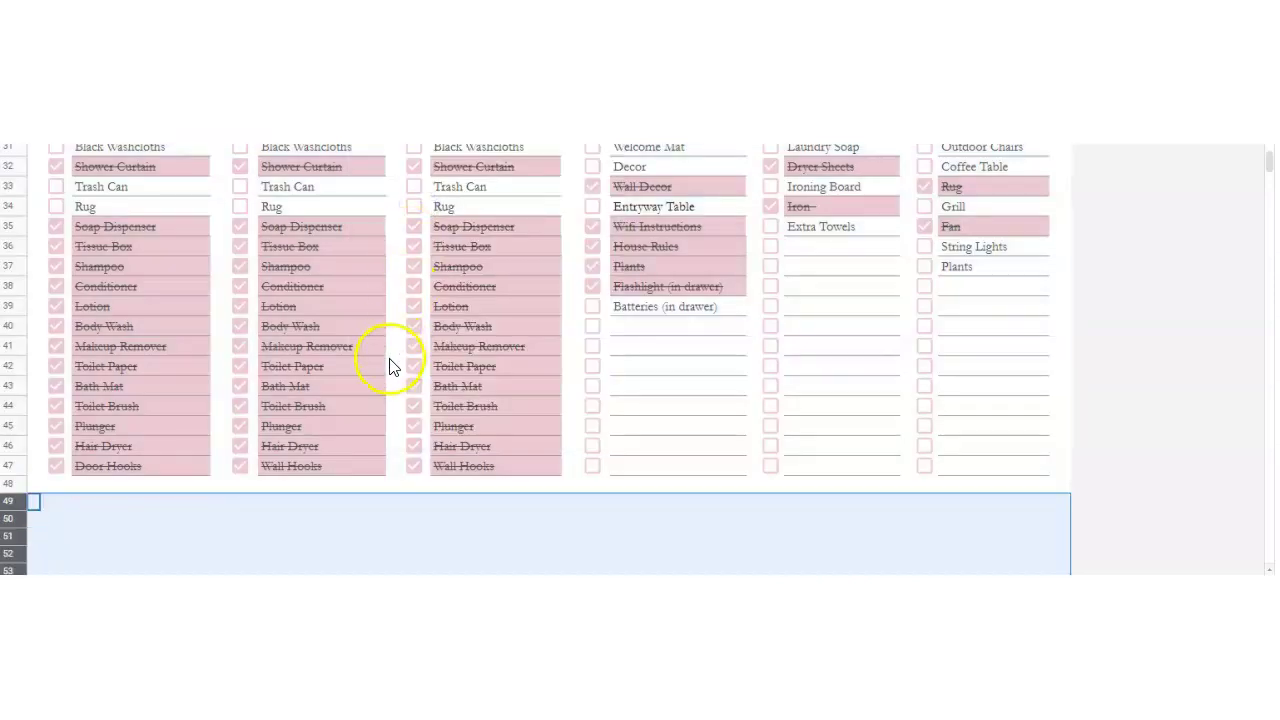
{"action": "scroll", "coordinate": [392, 453], "scroll_direction": "down", "scroll_amount": 2}
{"action": "scroll", "coordinate": [392, 453], "scroll_direction": "down", "scroll_amount": 5}
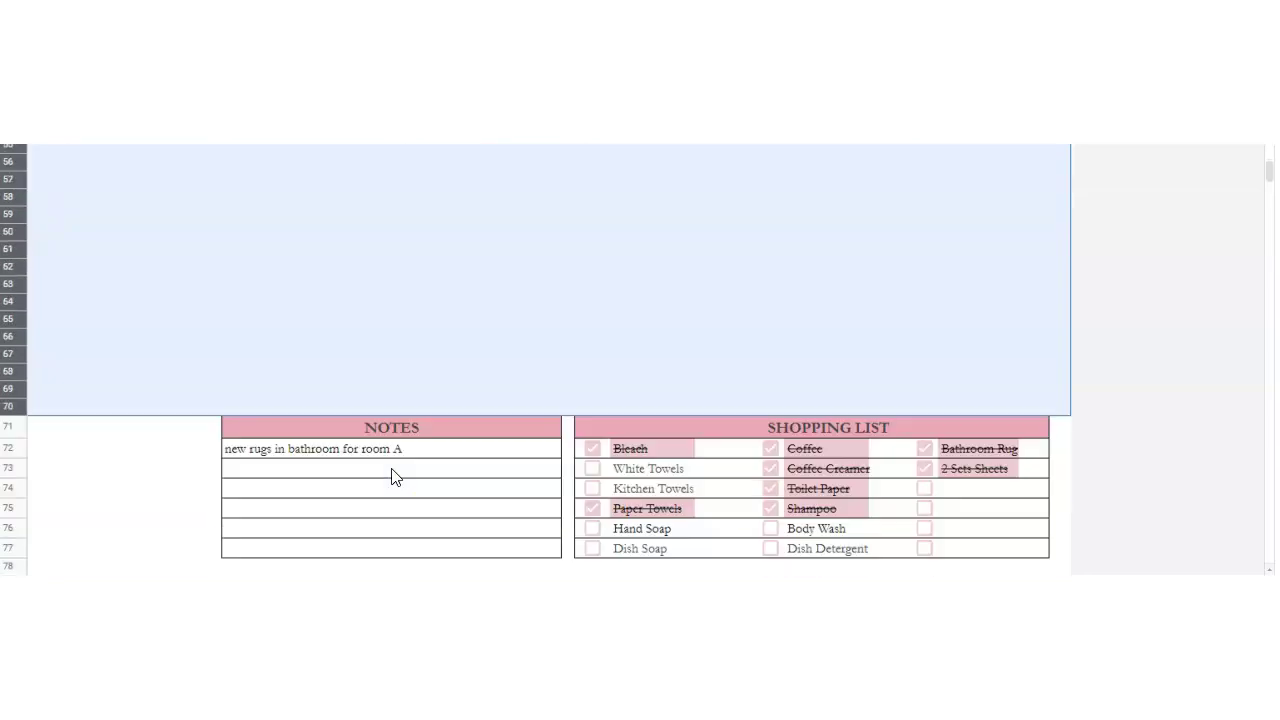
{"action": "left_click", "coordinate": [367, 386]}
{"action": "scroll", "coordinate": [366, 386], "scroll_direction": "up", "scroll_amount": 5}
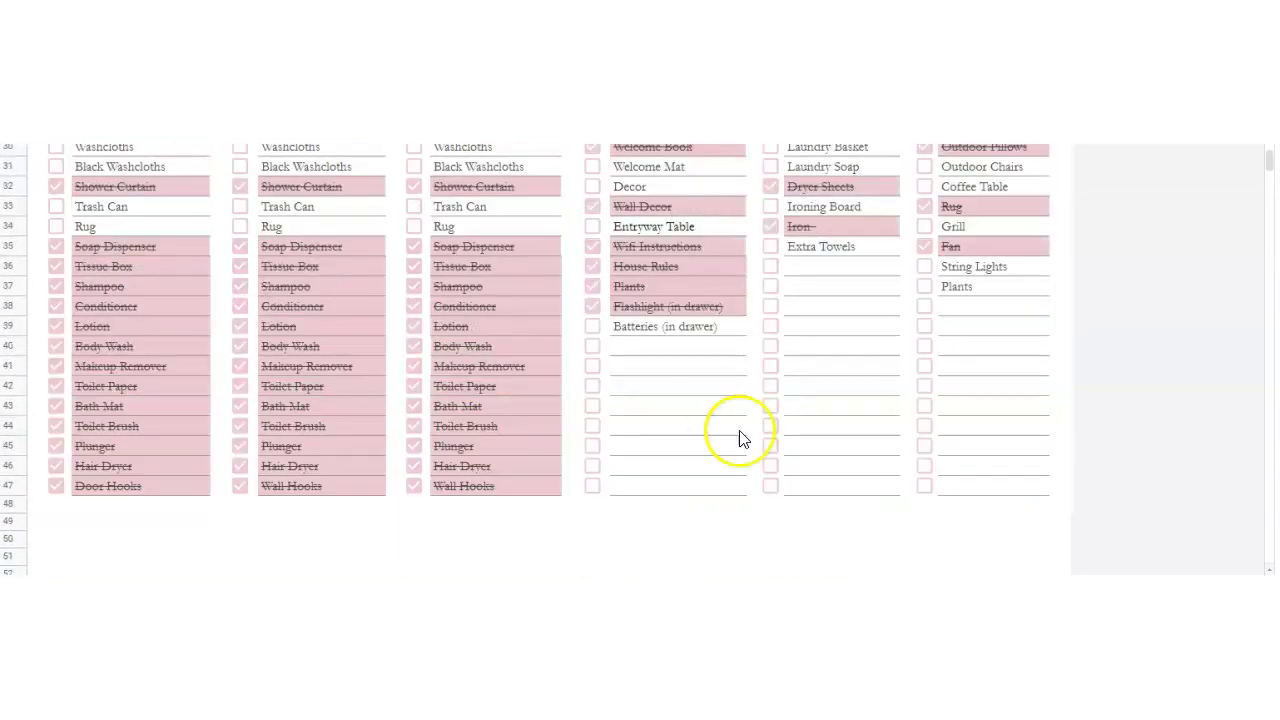
Step: Copy the Bathroom-through-Outdoors checklist block and paste it starting at row 49
{"action": "left_click", "coordinate": [1055, 492]}
{"action": "left_click_drag", "start_coordinate": [1055, 492], "coordinate": [51, 181]}
{"action": "key", "text": "ctrl+c"}
{"action": "scroll", "coordinate": [72, 254], "scroll_direction": "down", "scroll_amount": 3}
{"action": "left_click", "coordinate": [52, 341]}
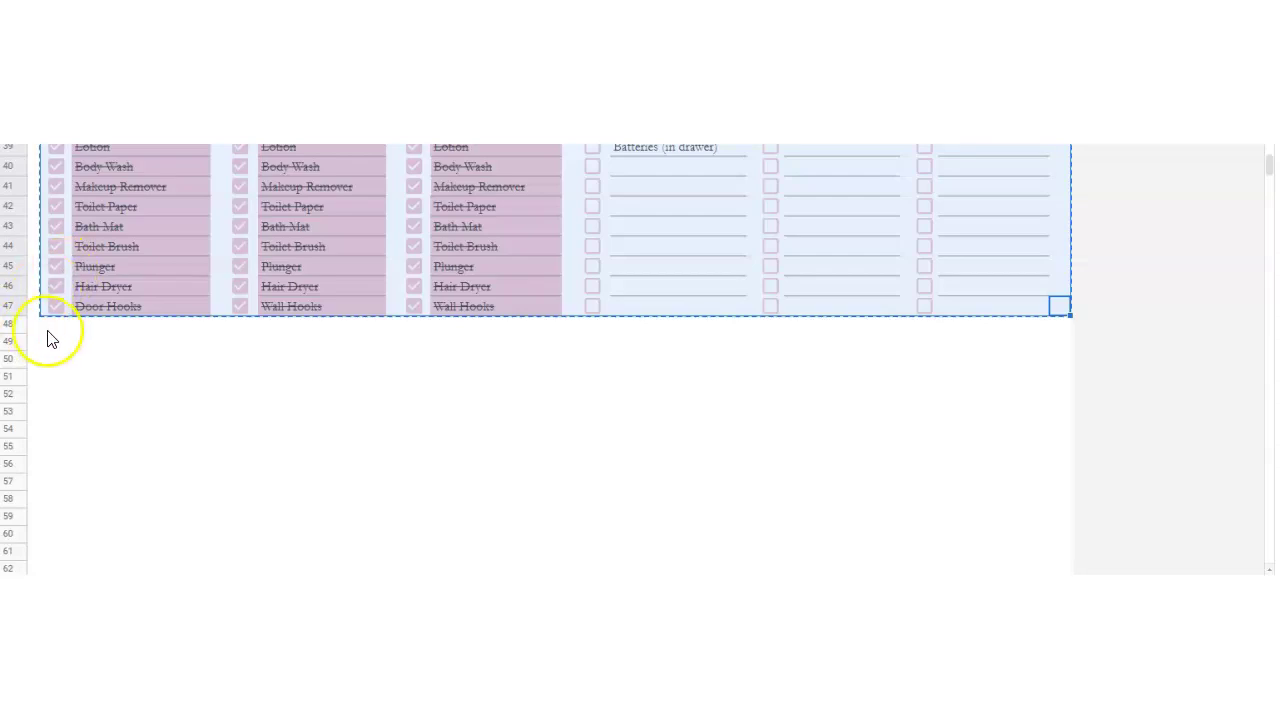
{"action": "key", "text": "ctrl+v"}
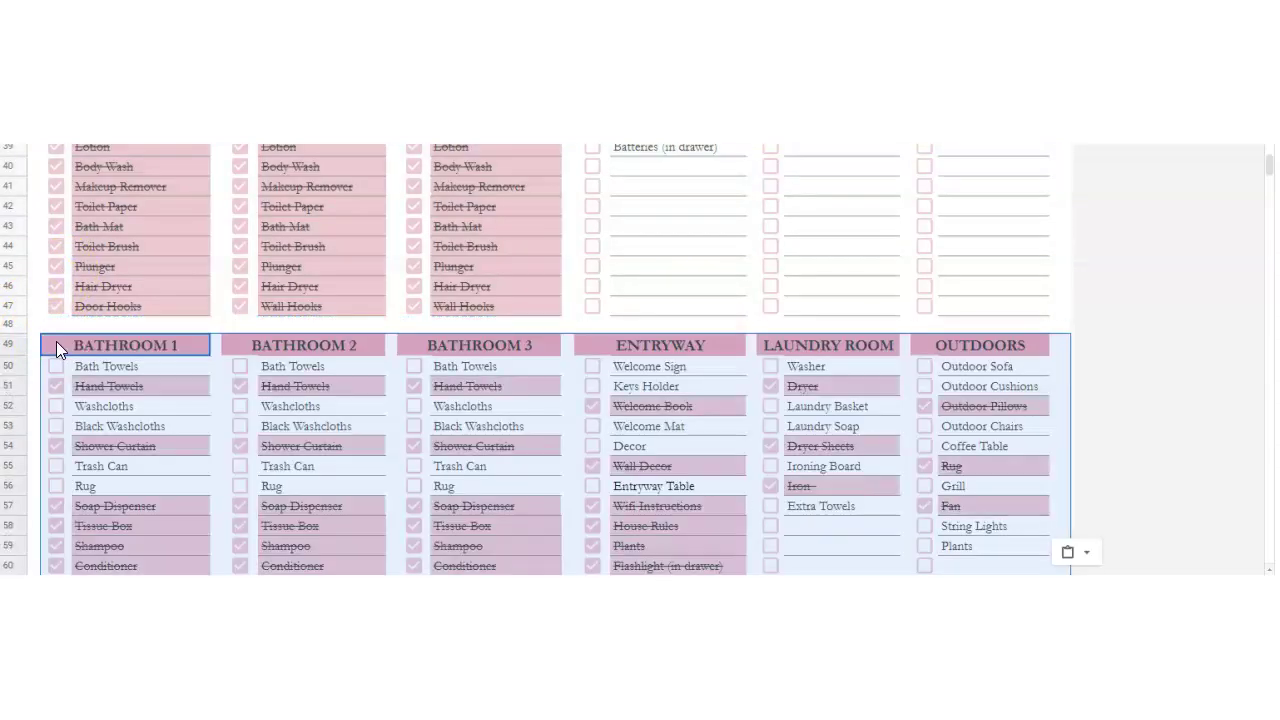
{"action": "scroll", "coordinate": [208, 345], "scroll_direction": "down", "scroll_amount": 2}
{"action": "scroll", "coordinate": [208, 345], "scroll_direction": "up", "scroll_amount": 4}
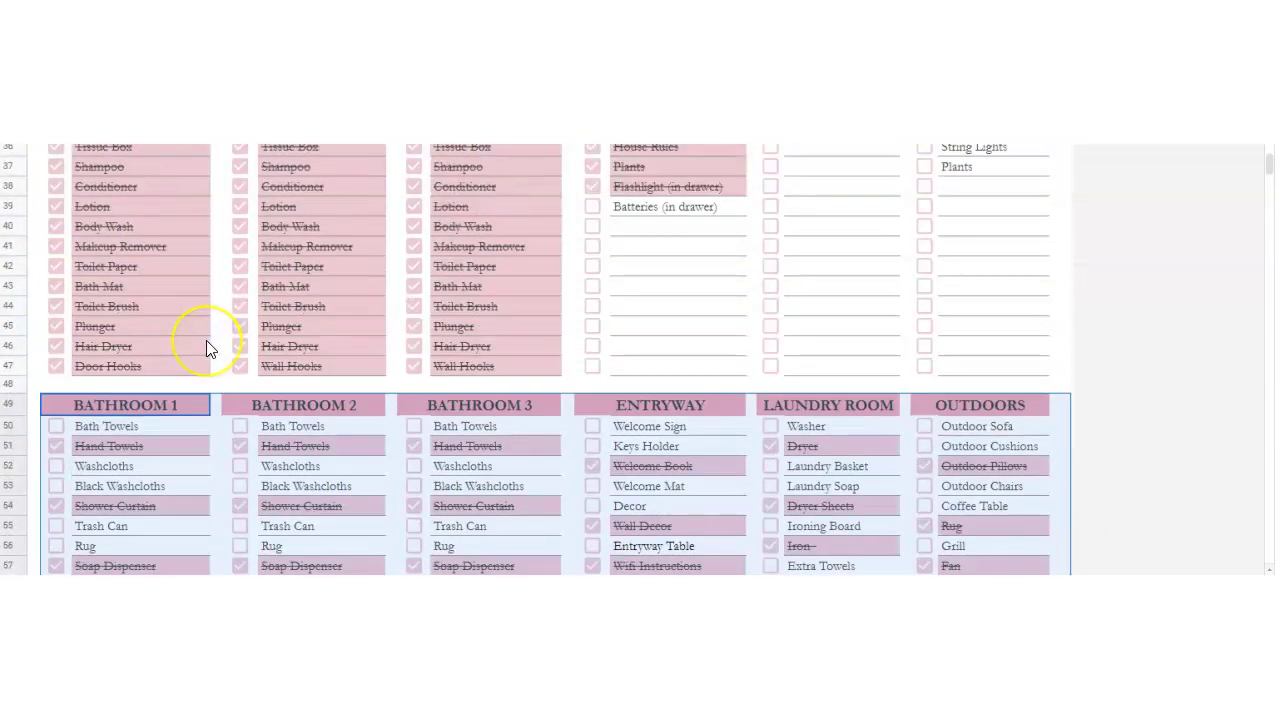
{"action": "scroll", "coordinate": [206, 349], "scroll_direction": "down", "scroll_amount": 3}
Step: Rename the pasted bathroom headers to BATHROOM 3 and BATHROOM 4
{"action": "left_click", "coordinate": [130, 302]}
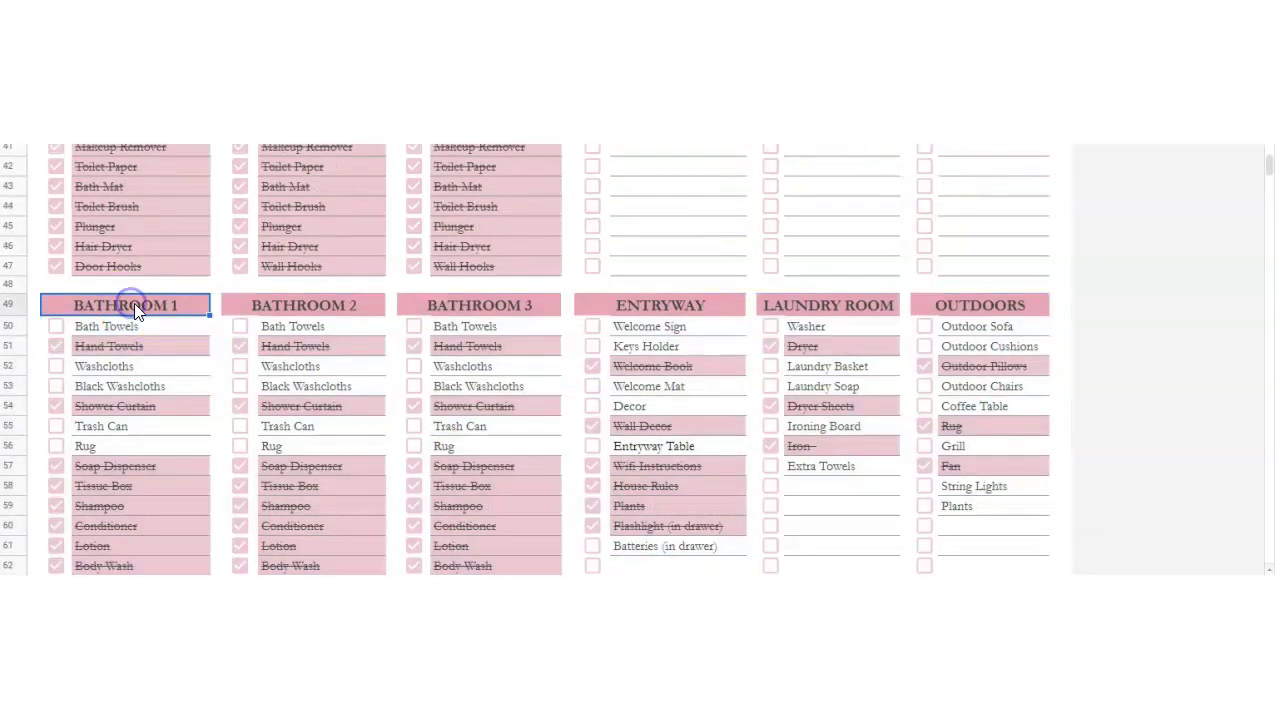
{"action": "scroll", "coordinate": [247, 358], "scroll_direction": "up", "scroll_amount": 8}
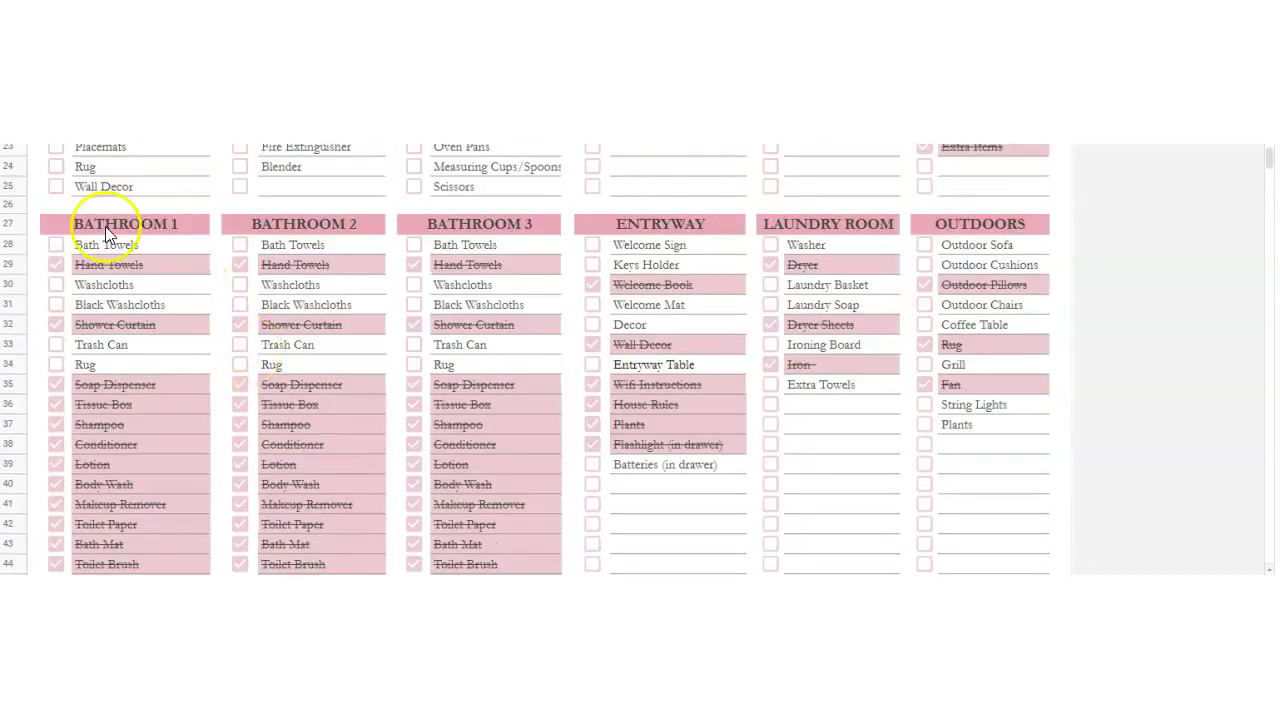
{"action": "scroll", "coordinate": [477, 360], "scroll_direction": "down", "scroll_amount": 5}
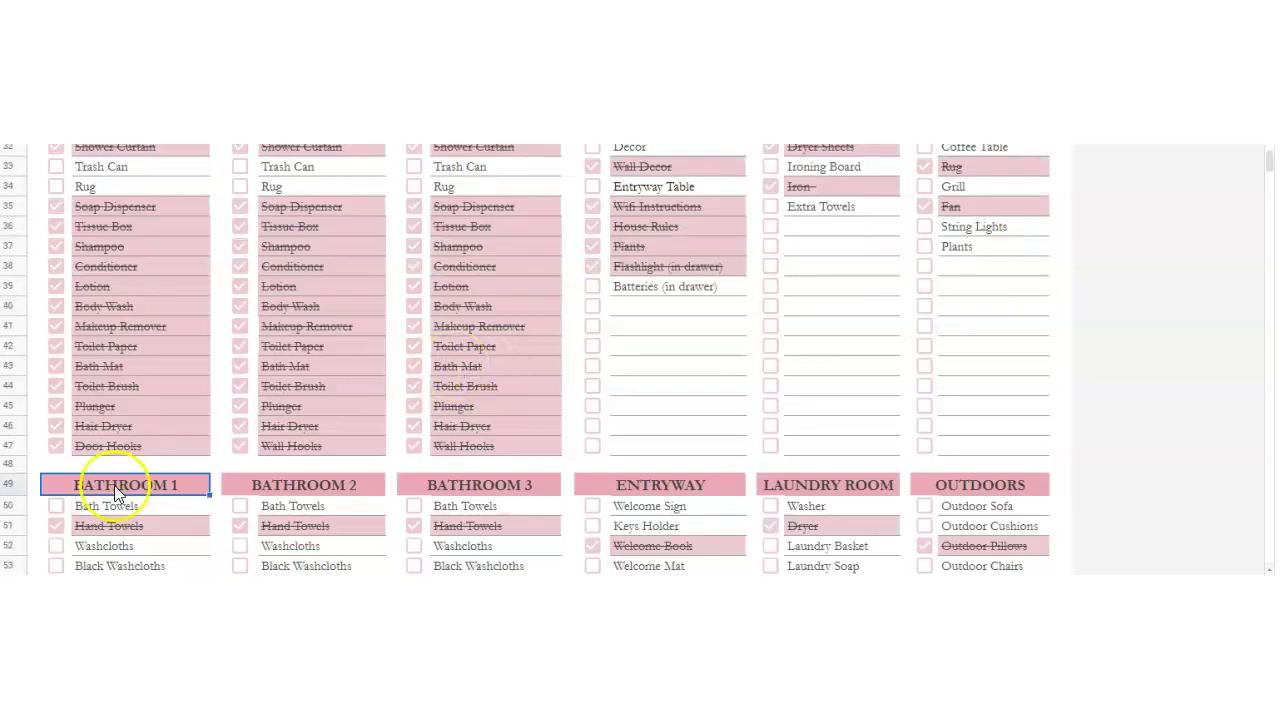
{"action": "scroll", "coordinate": [114, 485], "scroll_direction": "down", "scroll_amount": 1}
{"action": "left_click", "coordinate": [102, 422]}
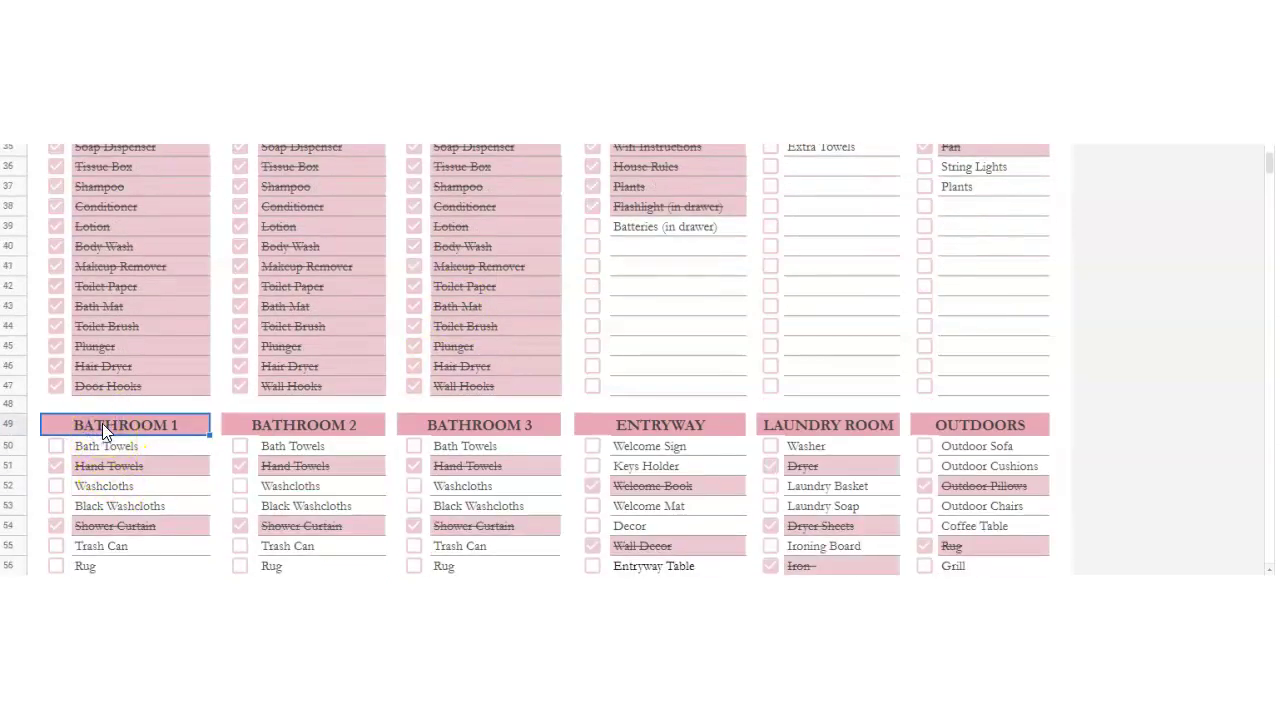
{"action": "type", "text": "B"}
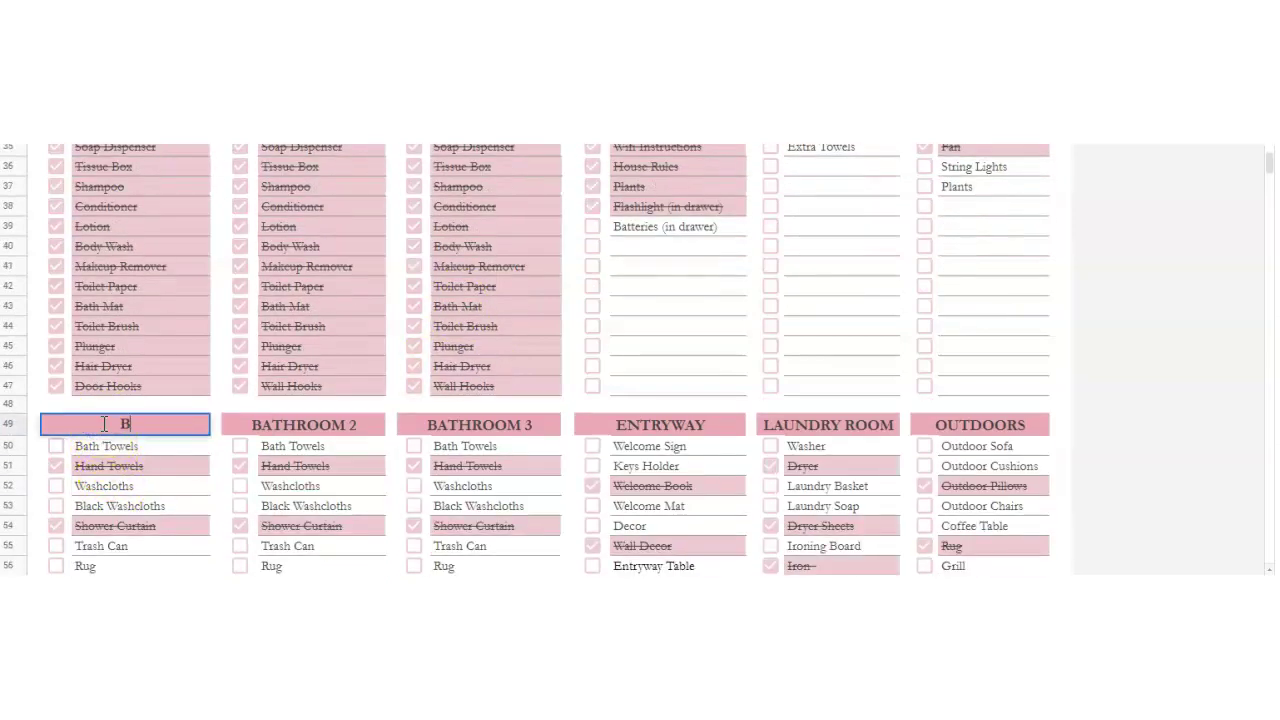
{"action": "type", "text": "ATHROOM 3"}
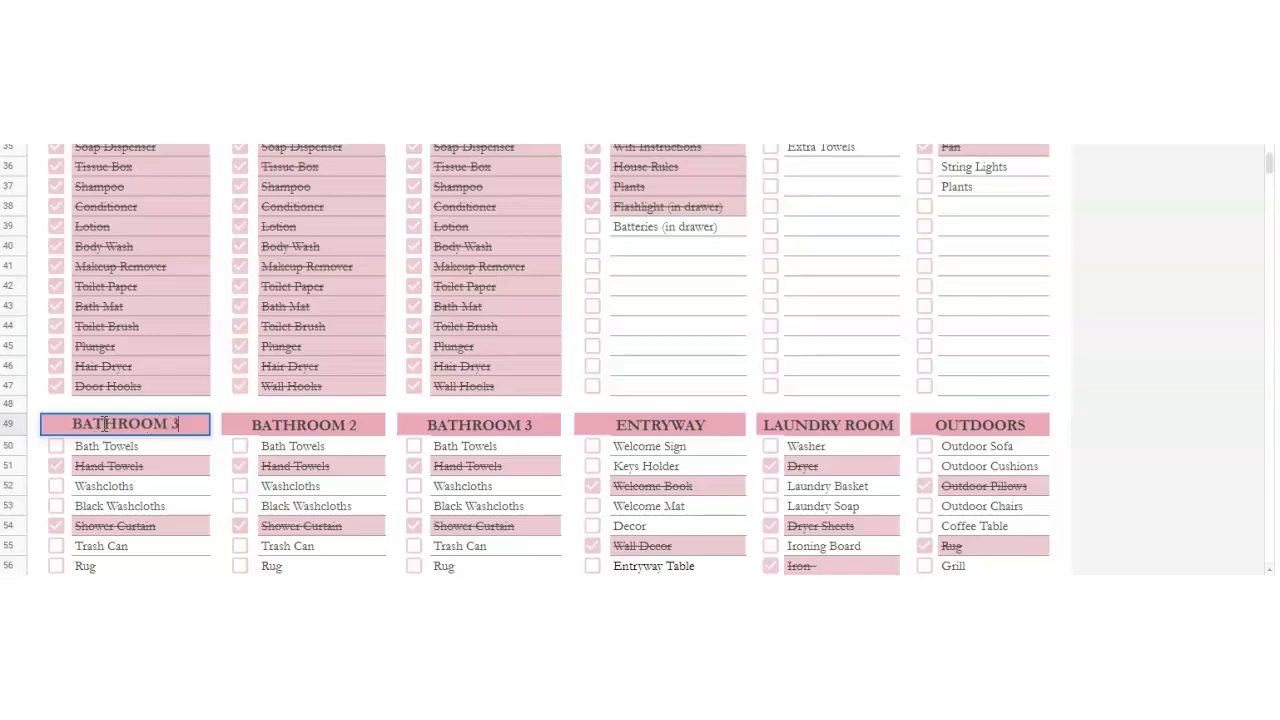
{"action": "key", "text": "Tab"}
{"action": "type", "text": "BATH"}
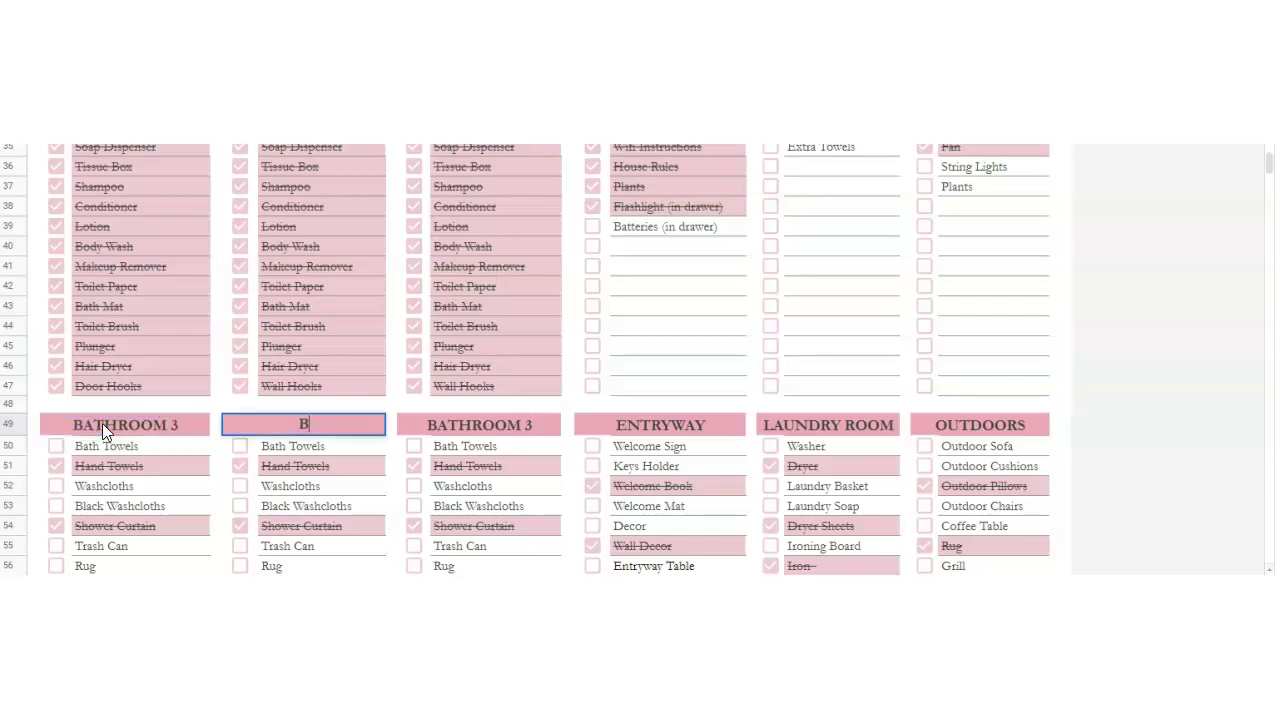
{"action": "type", "text": "ROOM 4"}
{"action": "left_click", "coordinate": [482, 424]}
Step: Clear the Bath Towels through Trash Can items in rows 50–55 and untick row 51
{"action": "scroll", "coordinate": [486, 420], "scroll_direction": "down", "scroll_amount": 1}
{"action": "left_click", "coordinate": [107, 400]}
{"action": "key", "text": "Delete"}
{"action": "left_click", "coordinate": [100, 424]}
{"action": "key", "text": "Delete"}
{"action": "left_click_drag", "start_coordinate": [97, 446], "coordinate": [98, 486]}
{"action": "key", "text": "Delete"}
{"action": "left_click", "coordinate": [98, 506]}
{"action": "key", "text": "Delete"}
{"action": "left_click", "coordinate": [56, 426]}
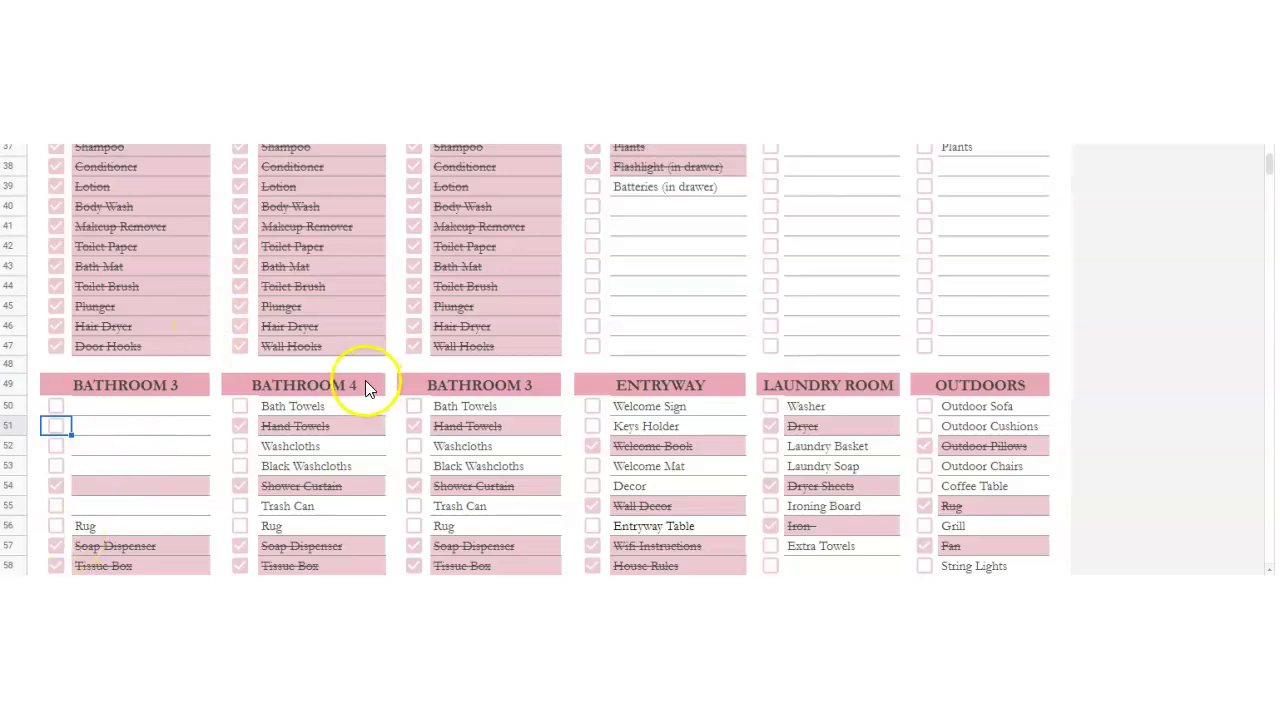
Step: Insert a blank column right of column D beside KITCHEN/DINING, selecting E5 for its heading
{"action": "scroll", "coordinate": [223, 432], "scroll_direction": "up", "scroll_amount": 5}
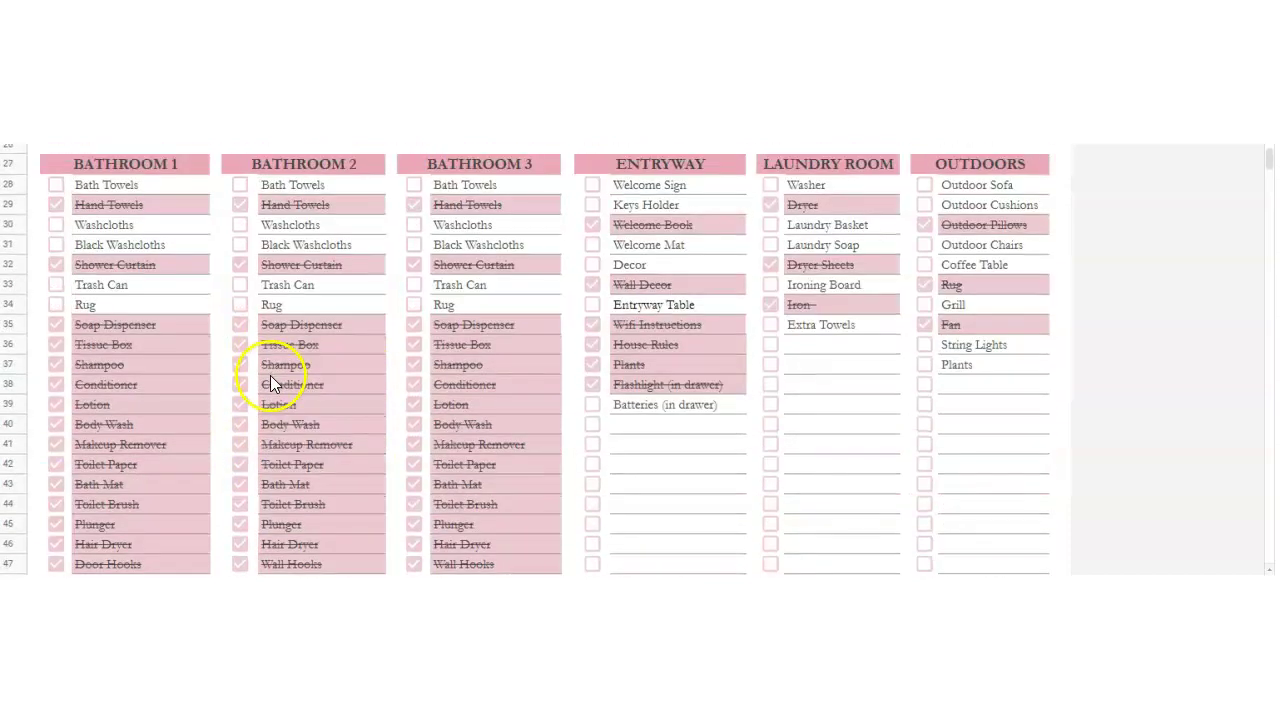
{"action": "scroll", "coordinate": [270, 380], "scroll_direction": "up", "scroll_amount": 4}
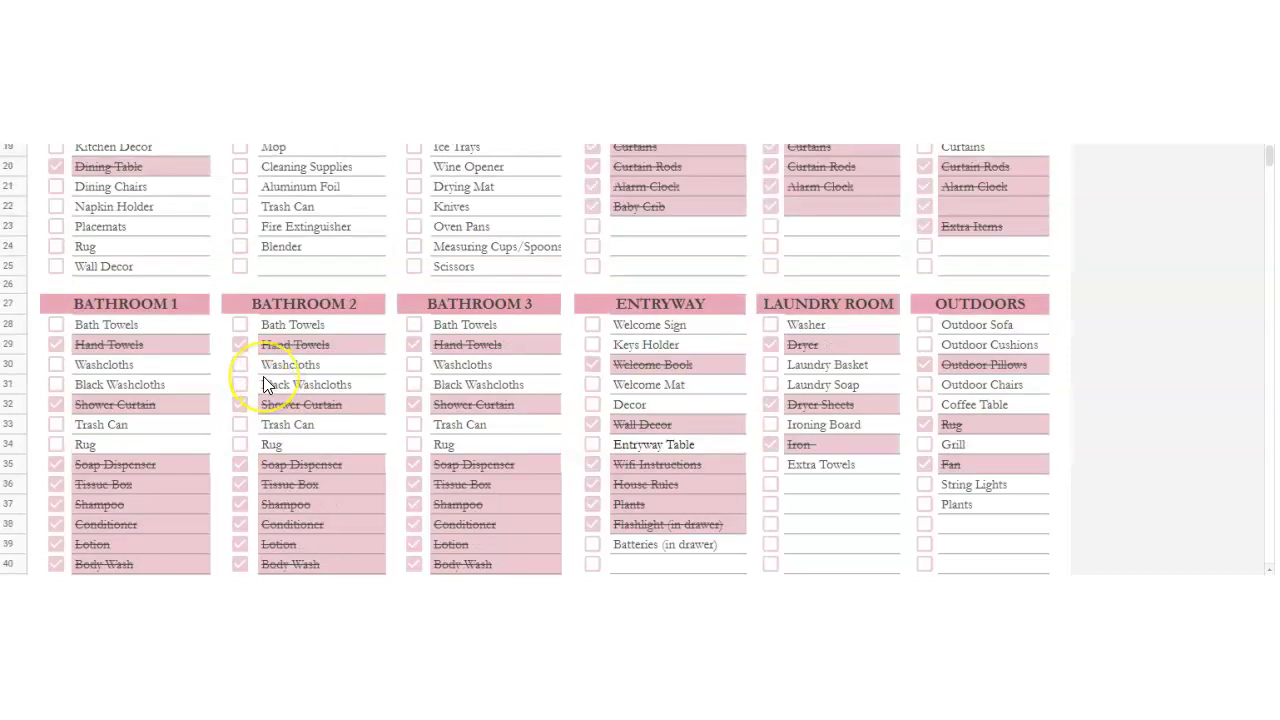
{"action": "scroll", "coordinate": [264, 380], "scroll_direction": "up", "scroll_amount": 9}
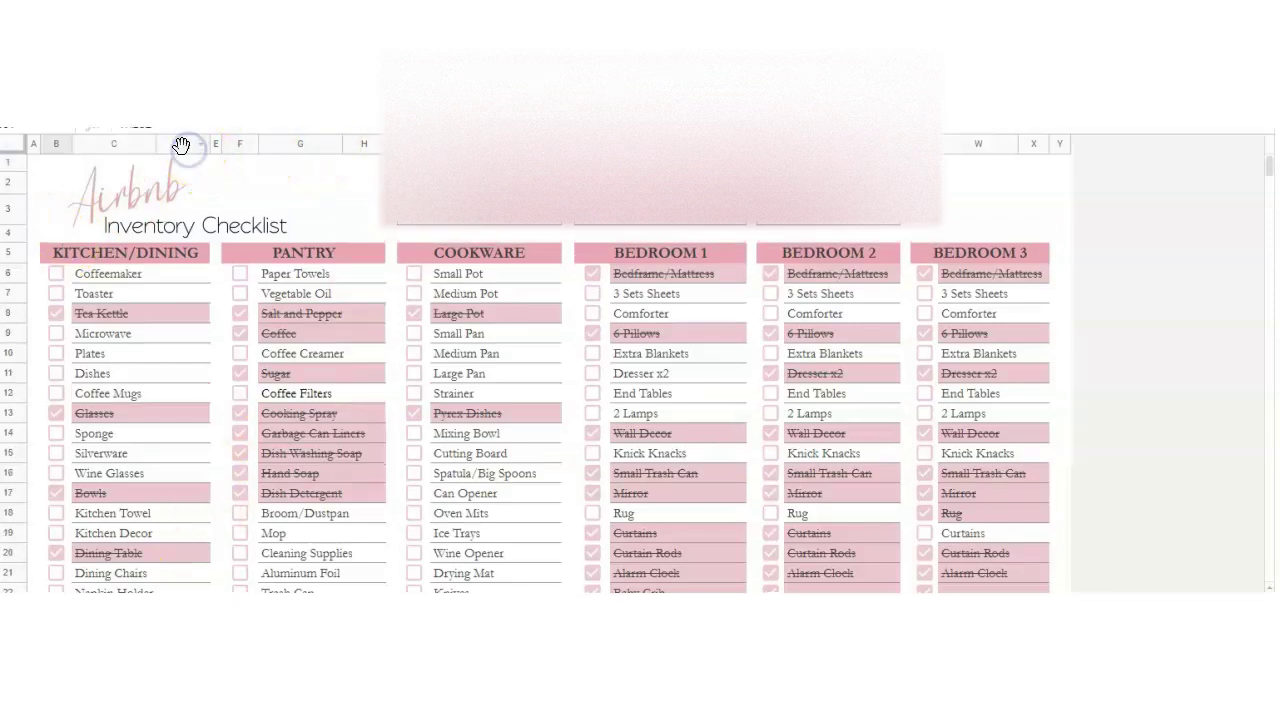
{"action": "left_click", "coordinate": [178, 143]}
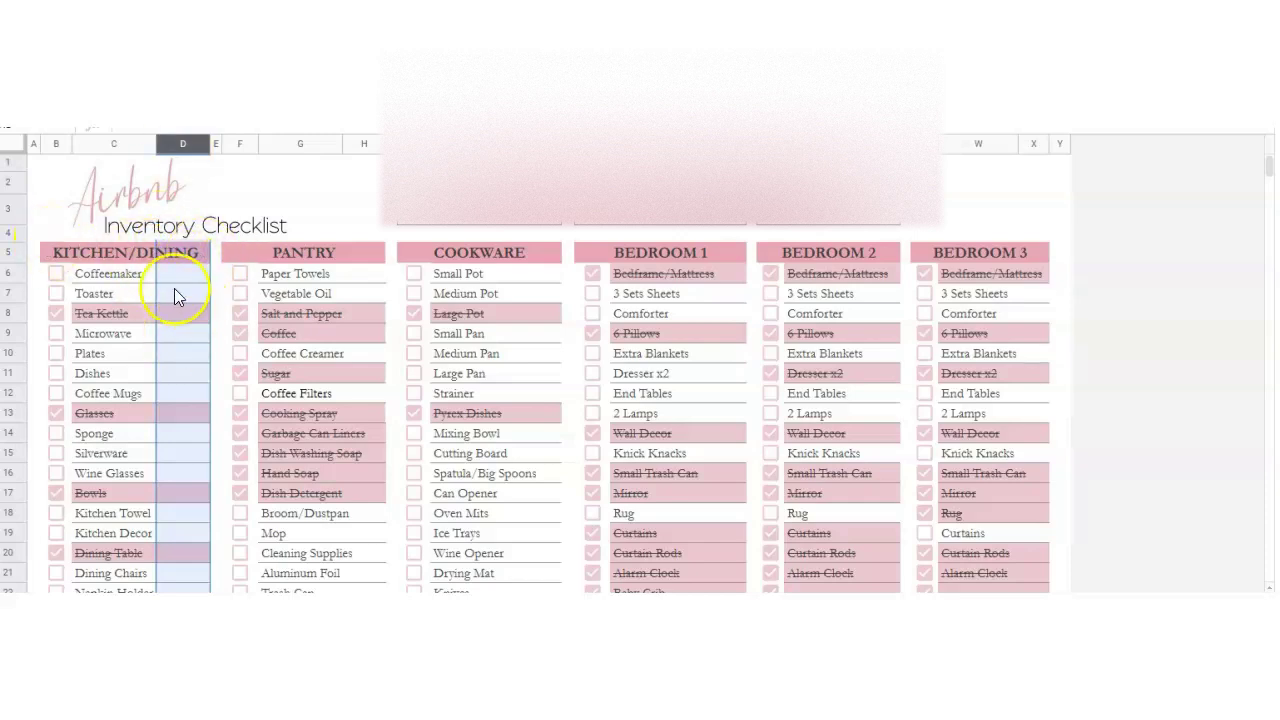
{"action": "left_click", "coordinate": [189, 254]}
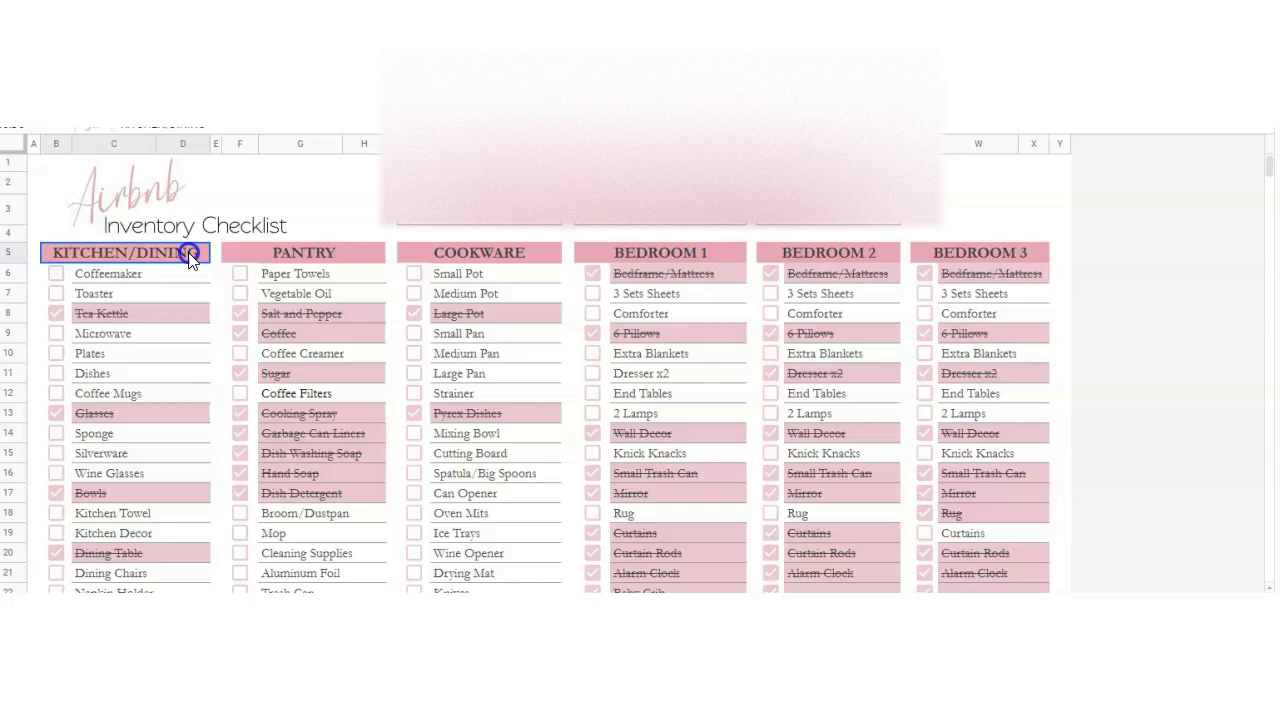
{"action": "left_click", "coordinate": [183, 145]}
{"action": "right_click", "coordinate": [183, 148]}
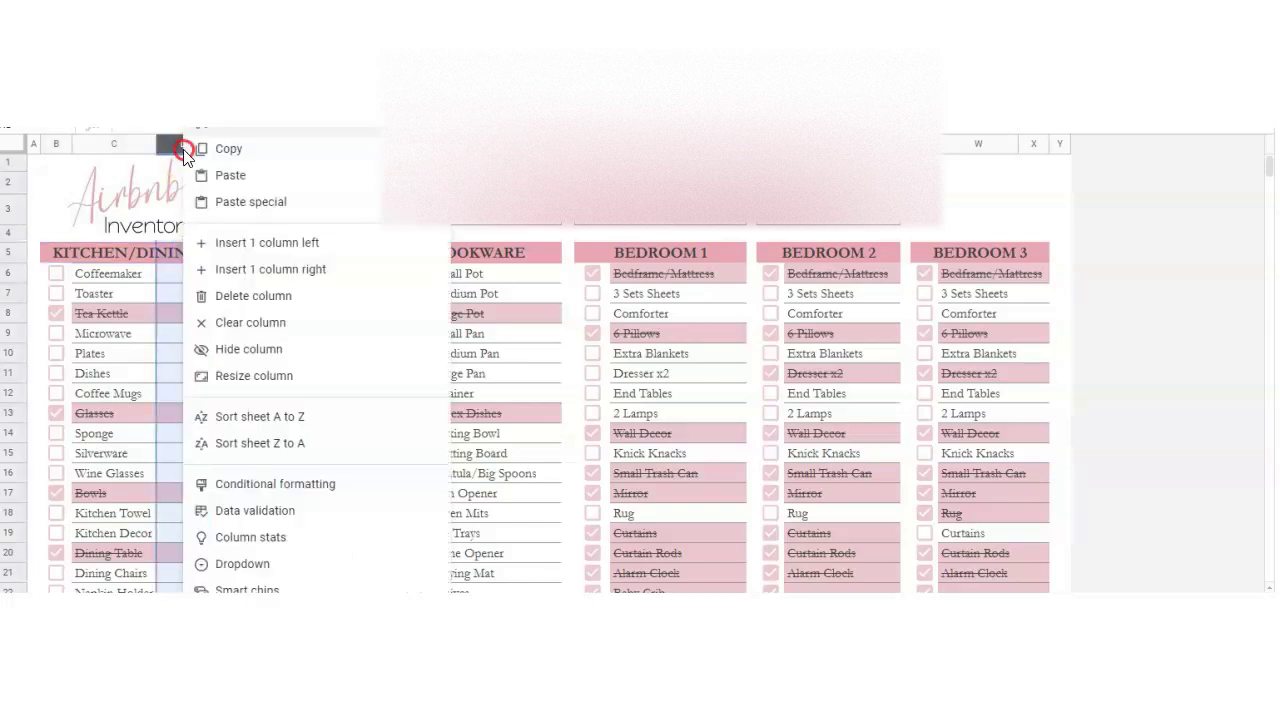
{"action": "left_click", "coordinate": [257, 269]}
{"action": "left_click", "coordinate": [245, 312]}
{"action": "left_click", "coordinate": [243, 275]}
{"action": "left_click", "coordinate": [238, 252]}
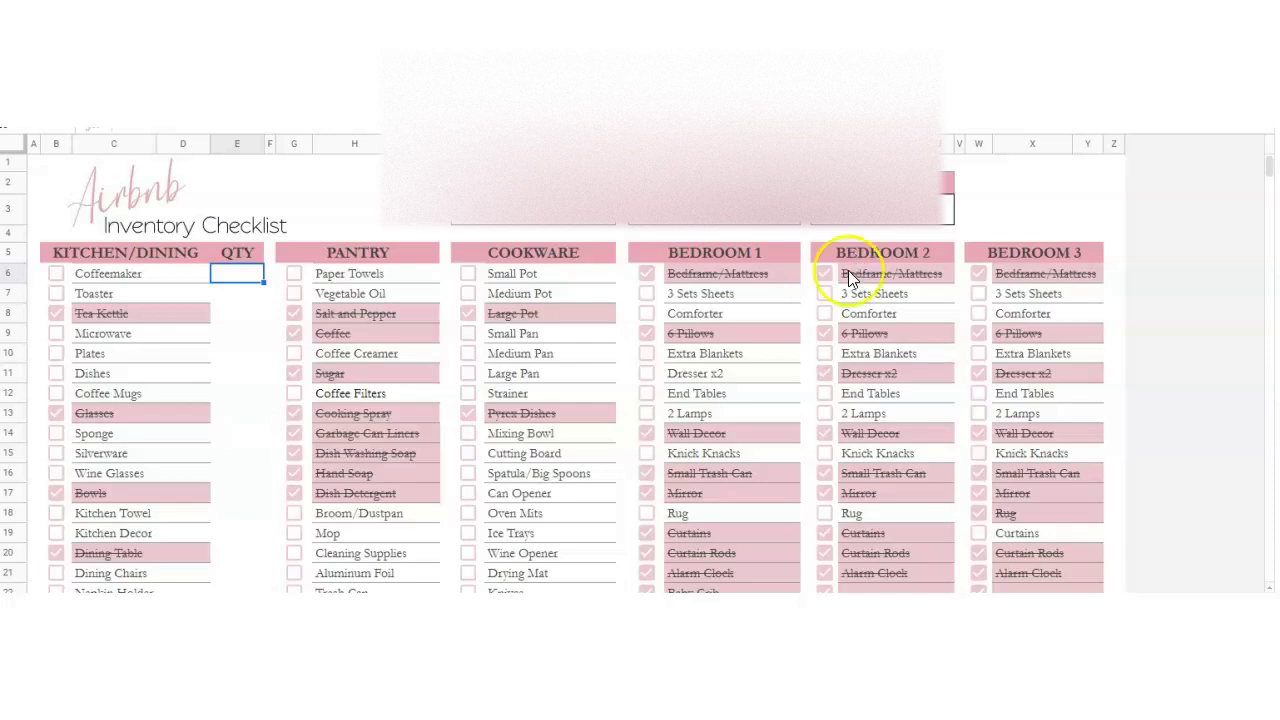
Step: Select QTY cells E6:E25 and try horizontal borders on them
{"action": "left_click", "coordinate": [222, 280]}
{"action": "left_click", "coordinate": [157, 291]}
{"action": "left_click", "coordinate": [226, 292]}
{"action": "left_click_drag", "start_coordinate": [226, 292], "coordinate": [215, 530]}
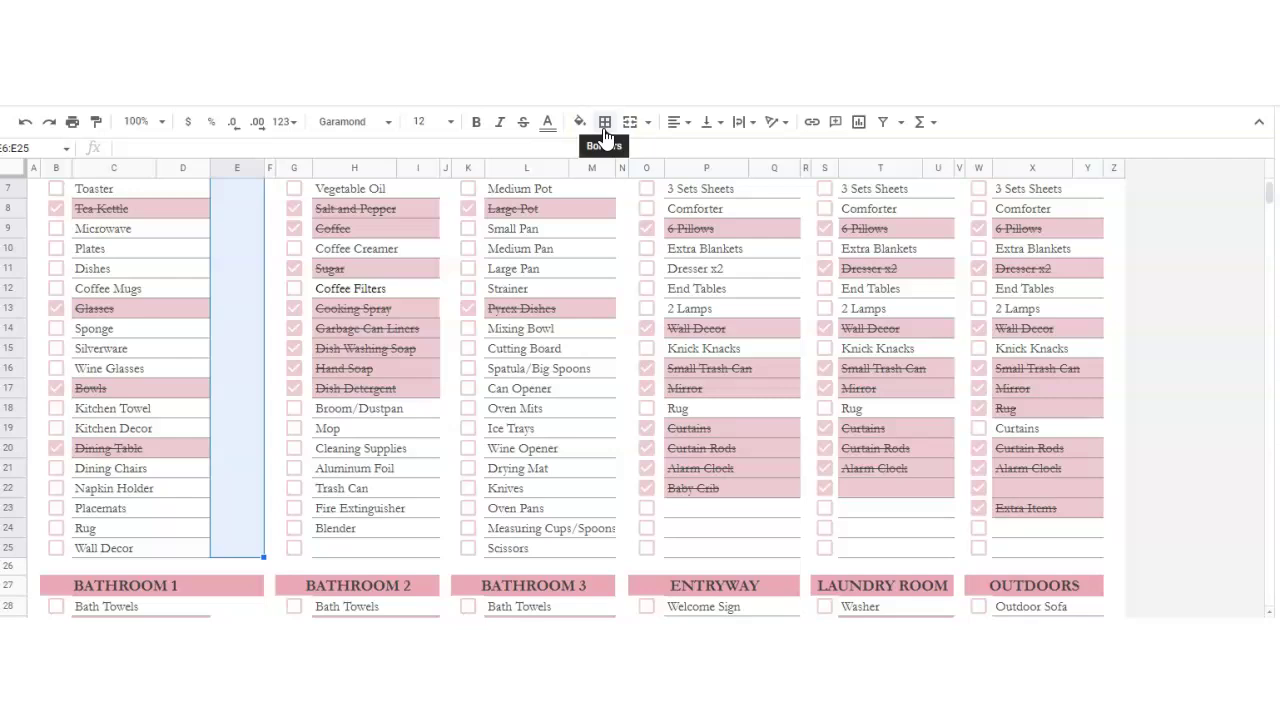
{"action": "left_click", "coordinate": [605, 124]}
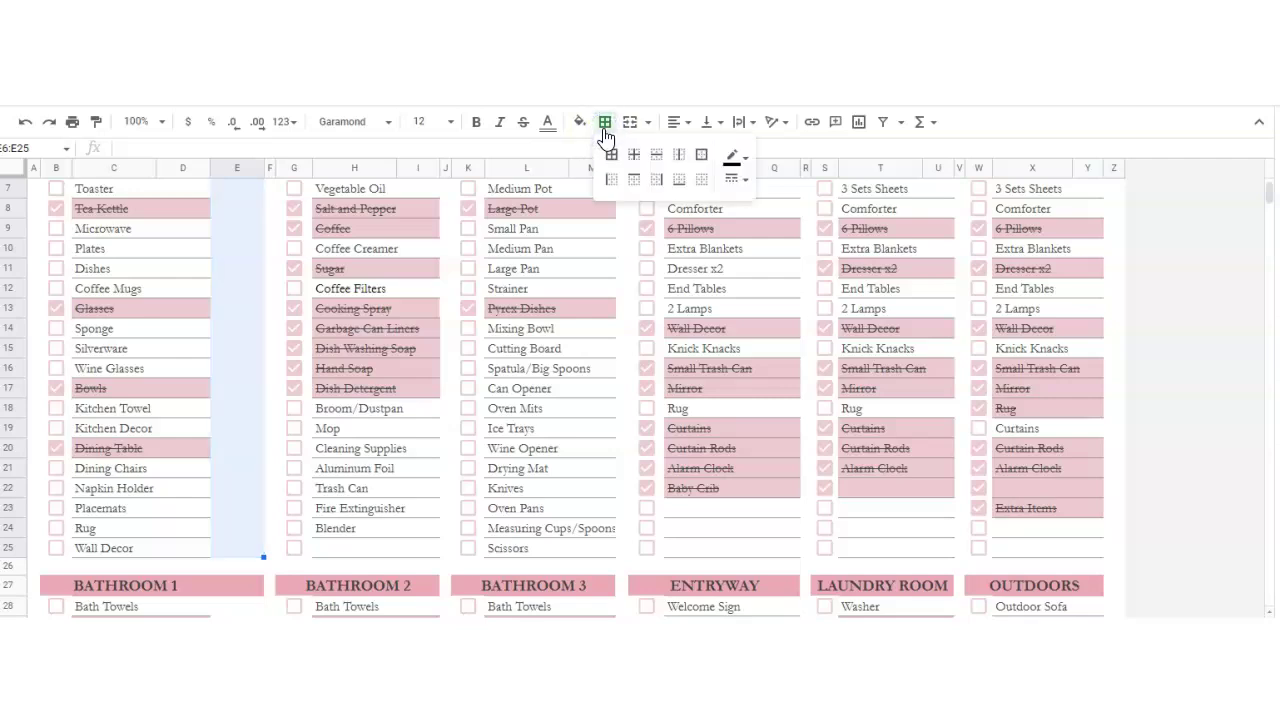
{"action": "left_click", "coordinate": [657, 163]}
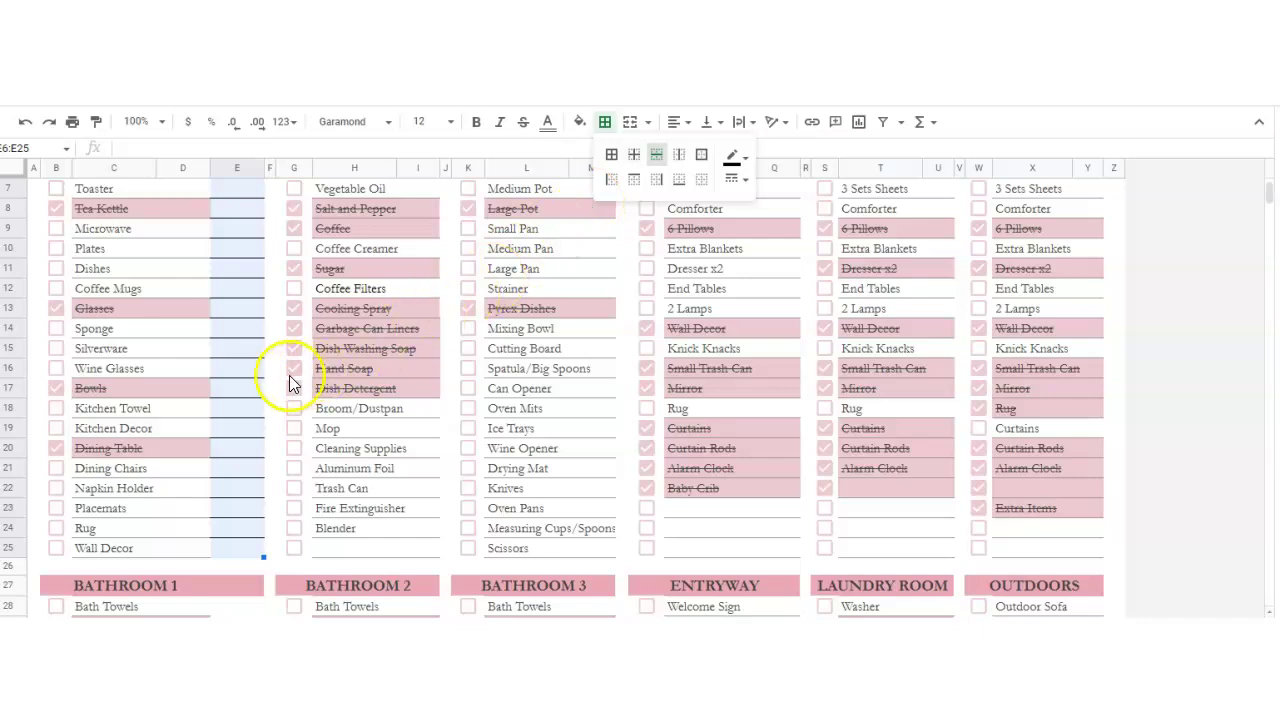
{"action": "left_click", "coordinate": [701, 179]}
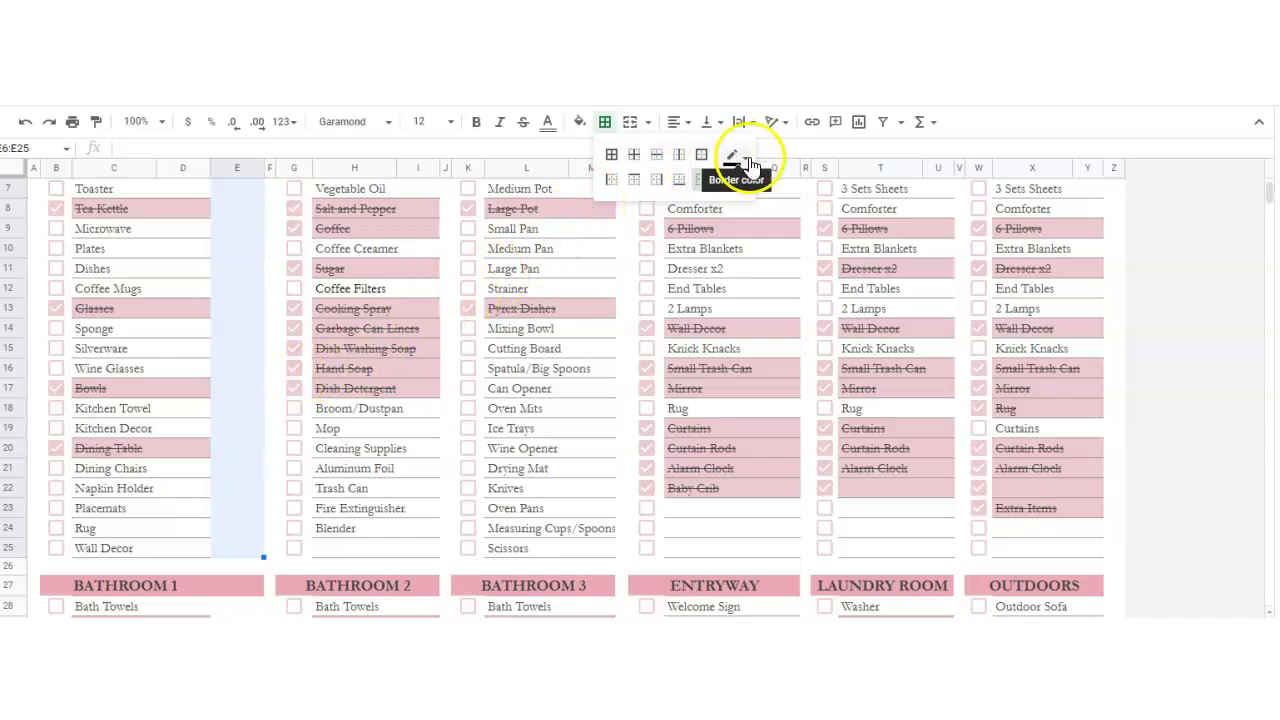
Step: Apply dark grey 3 horizontal borders to the QTY cells E6:E25
{"action": "left_click", "coordinate": [738, 160]}
{"action": "left_click", "coordinate": [759, 214]}
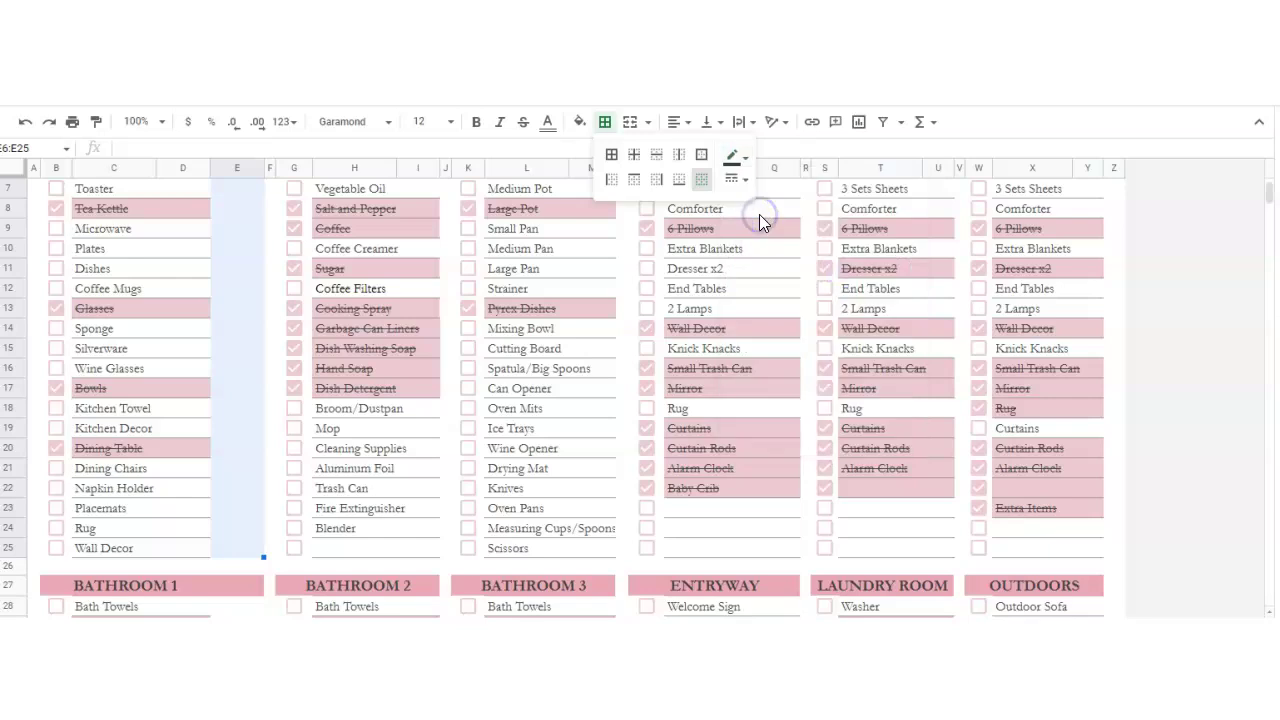
{"action": "left_click", "coordinate": [657, 160]}
{"action": "left_click", "coordinate": [701, 179]}
{"action": "left_click", "coordinate": [737, 160]}
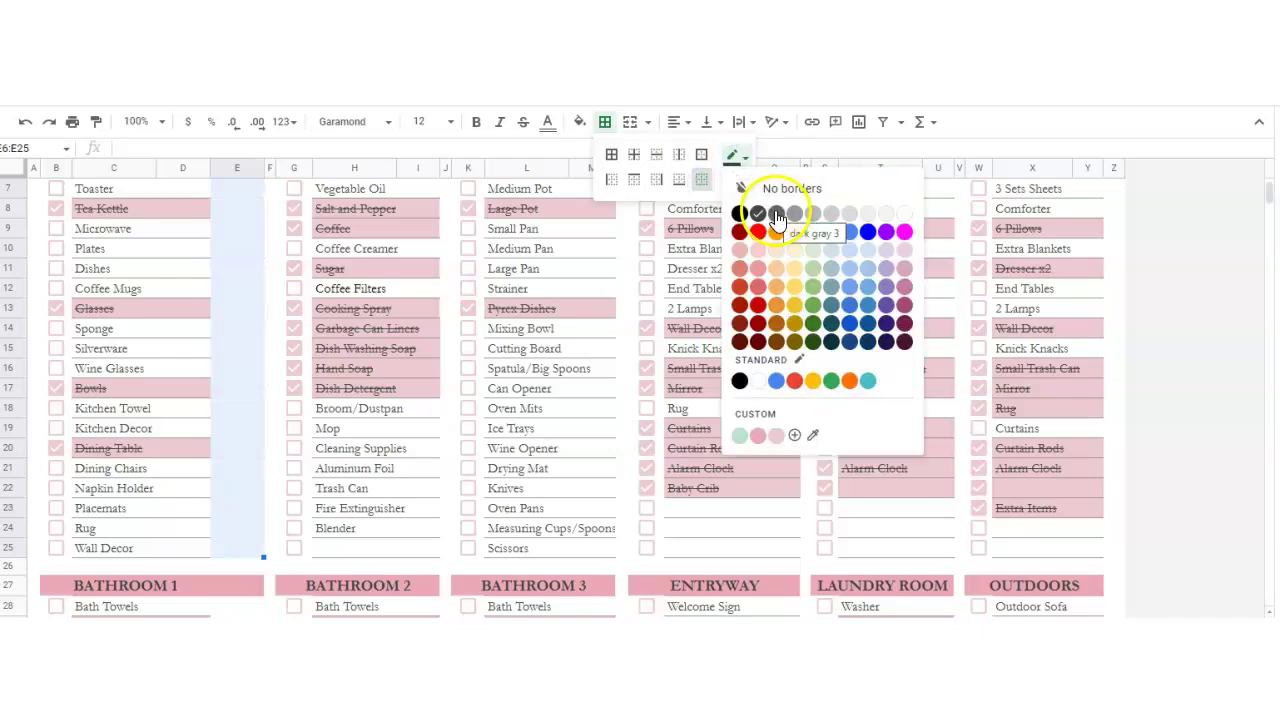
{"action": "left_click", "coordinate": [790, 214]}
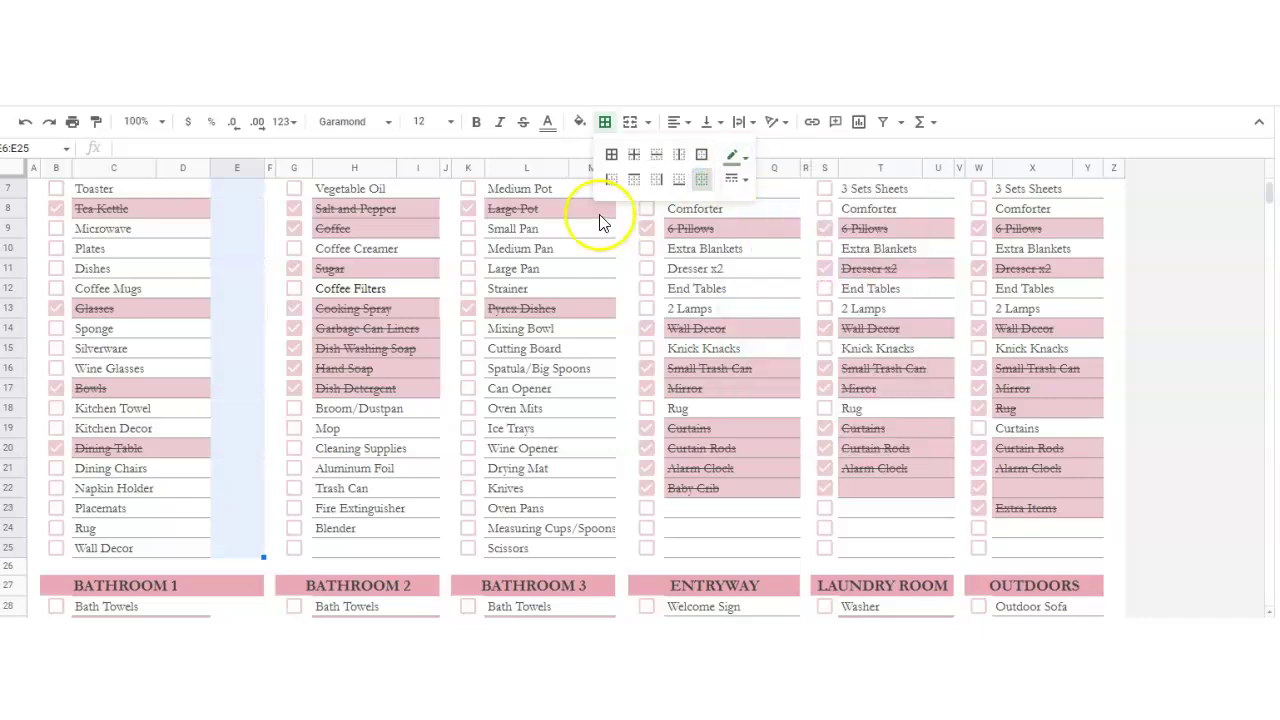
{"action": "left_click", "coordinate": [658, 166]}
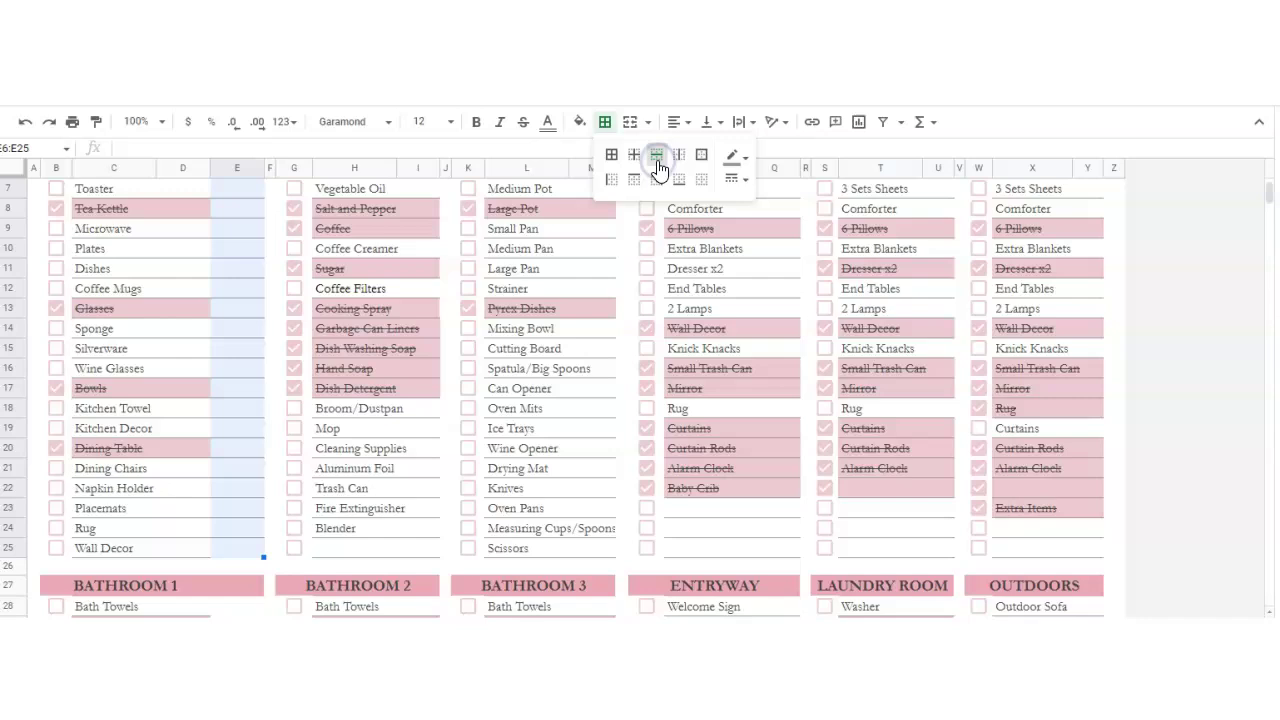
{"action": "left_click", "coordinate": [200, 376]}
{"action": "left_click", "coordinate": [240, 350]}
Step: Enter quantities 1, 2, 3 and 4 for Coffeemaker, Toaster, Tea Kettle and Microwave
{"action": "scroll", "coordinate": [250, 340], "scroll_direction": "up", "scroll_amount": 4}
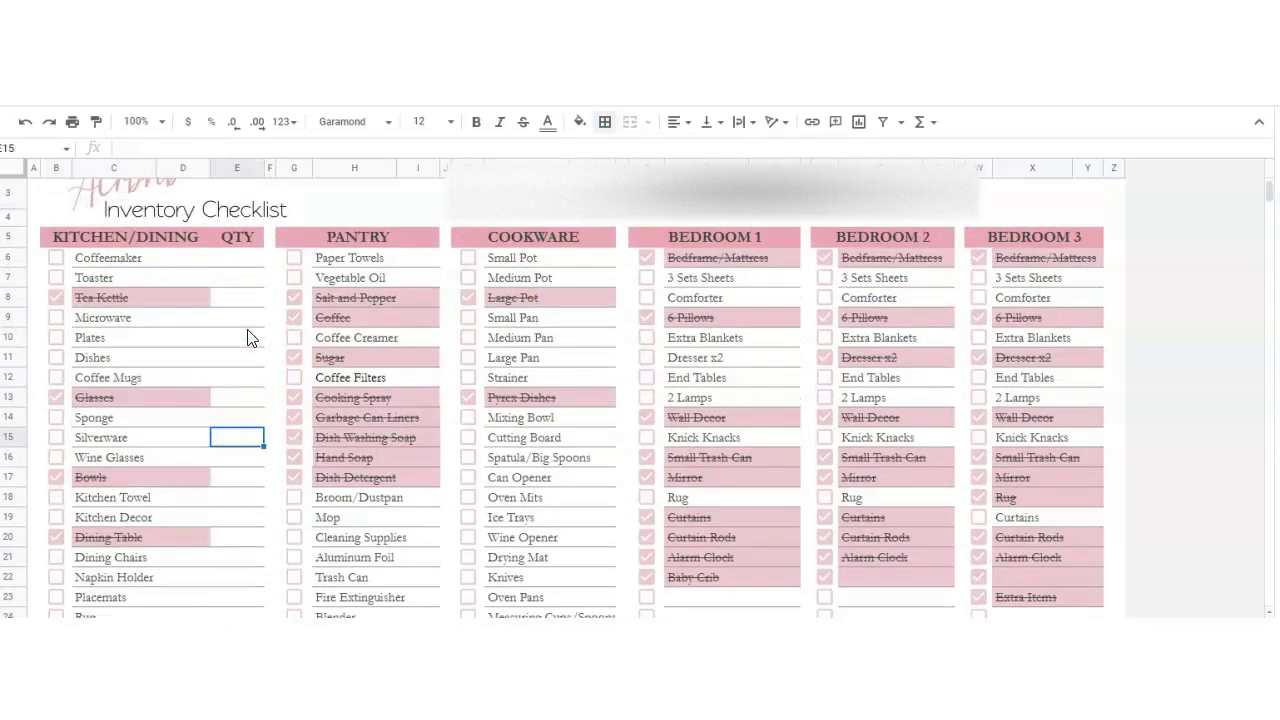
{"action": "left_click", "coordinate": [240, 258]}
{"action": "type", "text": "1"}
{"action": "left_click", "coordinate": [245, 285]}
{"action": "type", "text": "2"}
{"action": "left_click", "coordinate": [243, 300]}
{"action": "type", "text": "3"}
{"action": "left_click", "coordinate": [243, 320]}
{"action": "type", "text": "4"}
{"action": "left_click", "coordinate": [240, 340]}
Step: Centre-align the whole QTY column E
{"action": "left_click", "coordinate": [231, 168]}
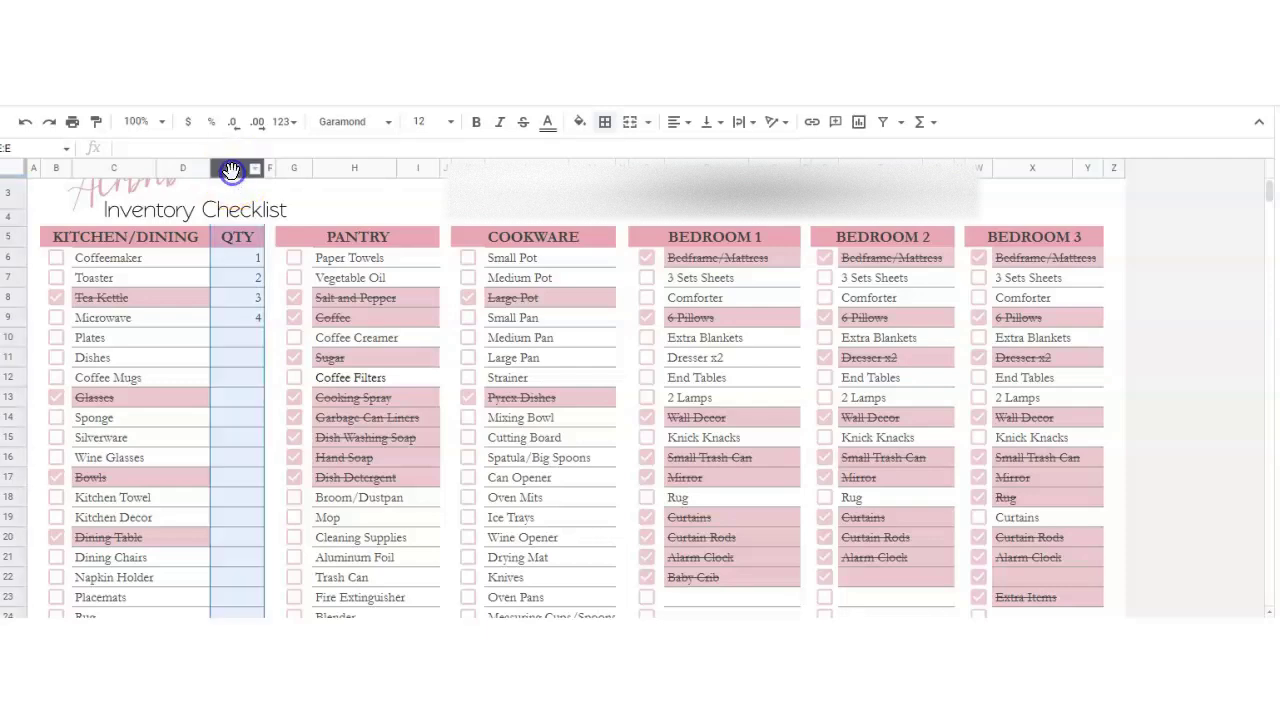
{"action": "left_click", "coordinate": [686, 125]}
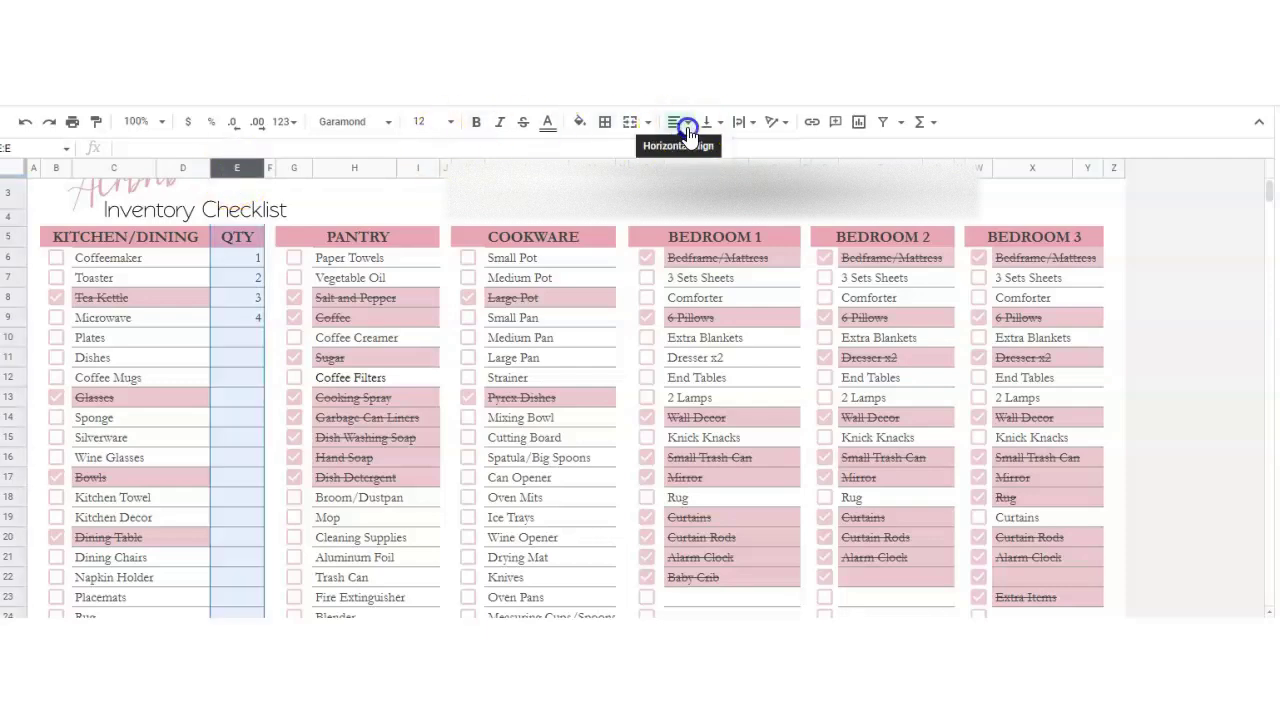
{"action": "left_click", "coordinate": [699, 151]}
{"action": "left_click", "coordinate": [245, 314]}
{"action": "left_click", "coordinate": [249, 345]}
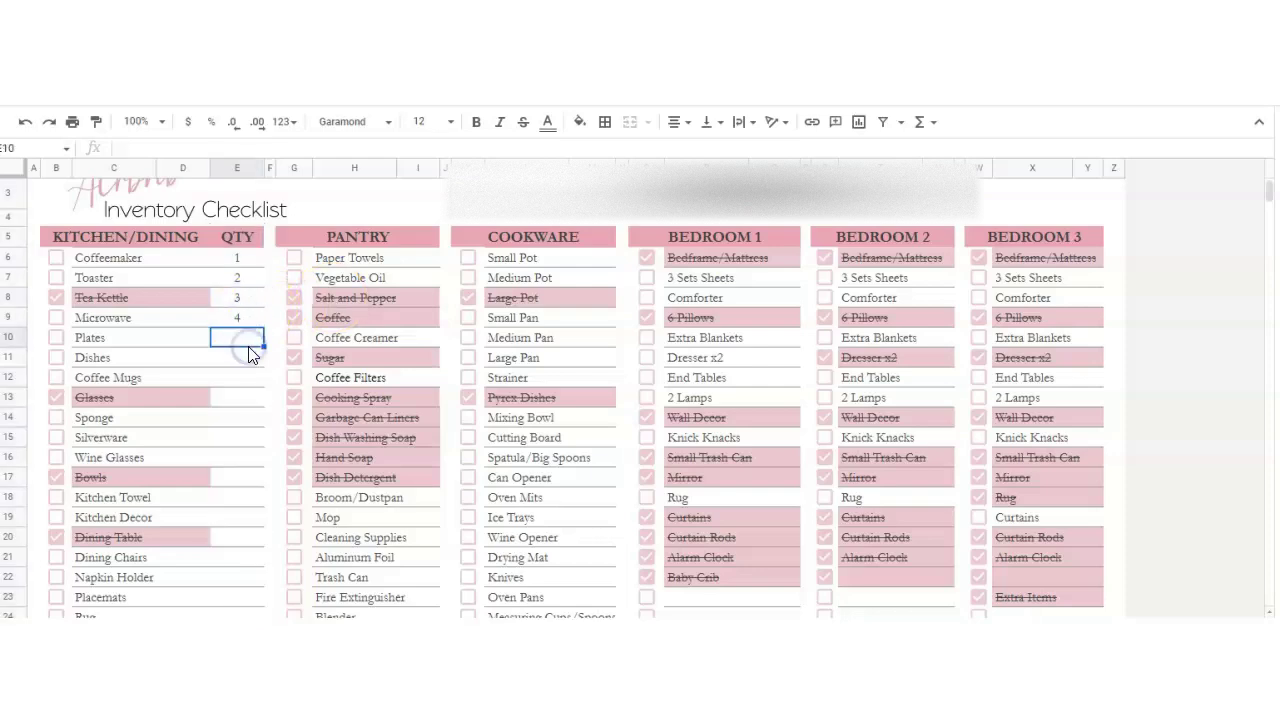